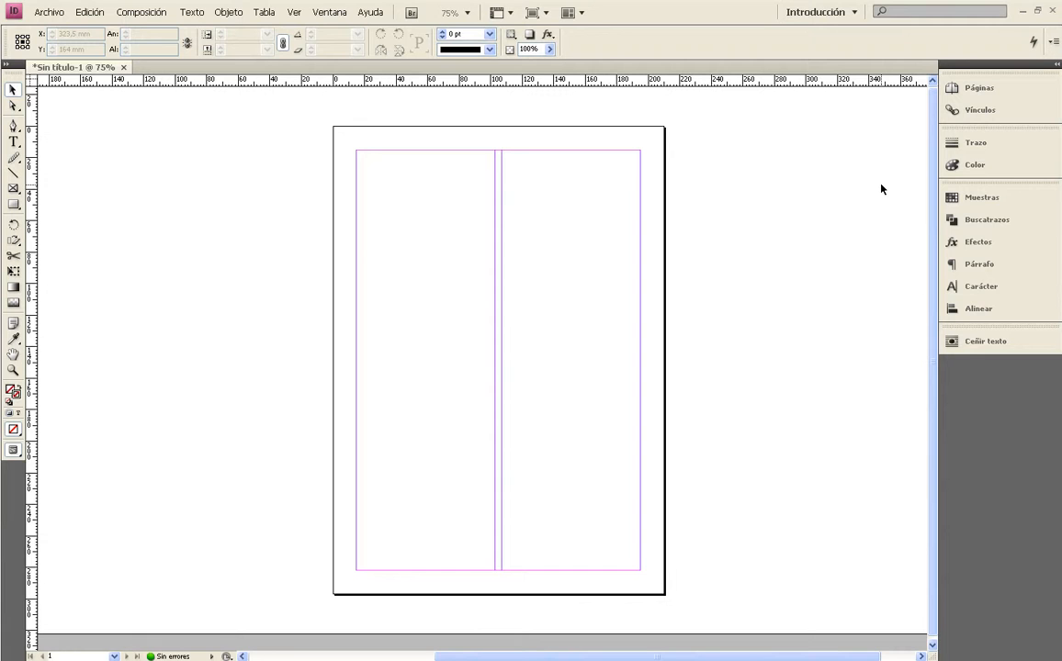
Place the Puesta de sol picture from Imágenes de muestra near the upper-left corner of the page margins.
left_click(47, 13)
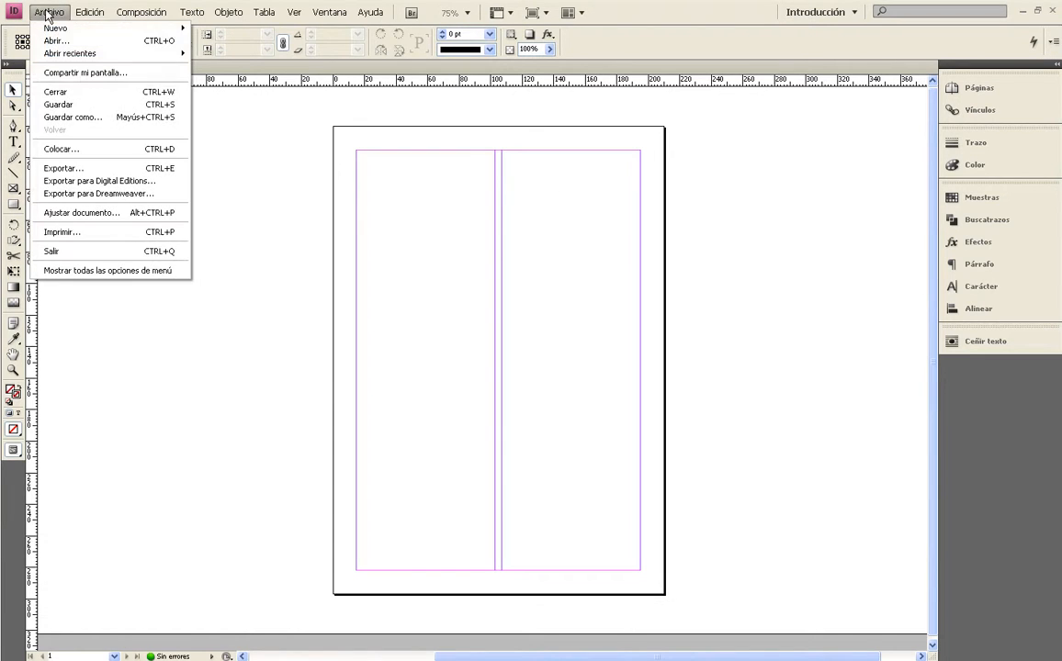
left_click(60, 150)
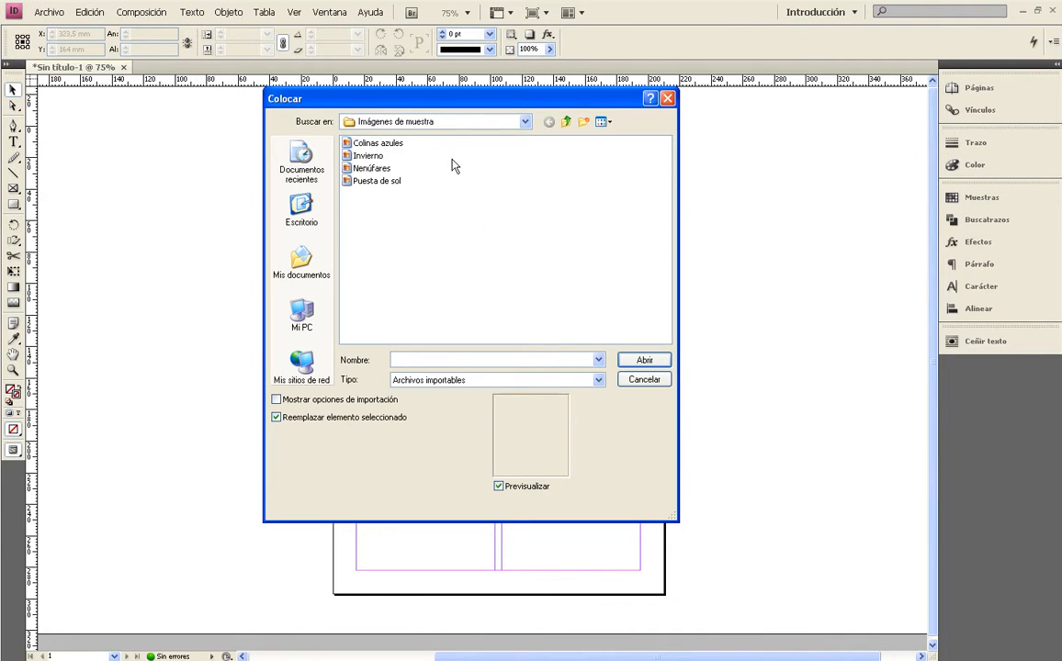
left_click(602, 122)
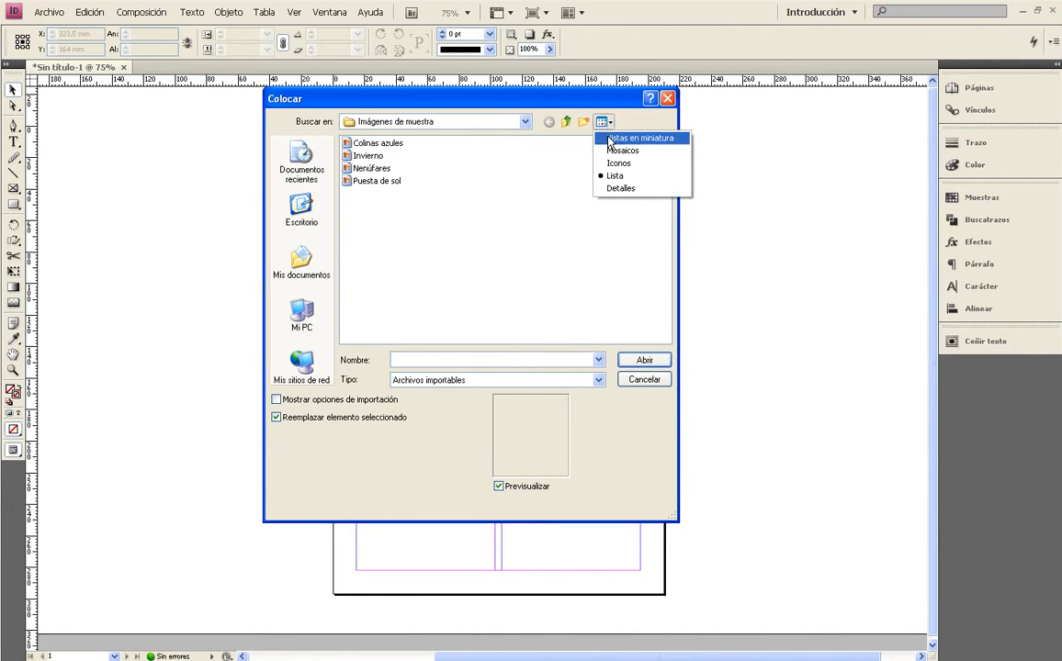
left_click(632, 136)
left_click(401, 281)
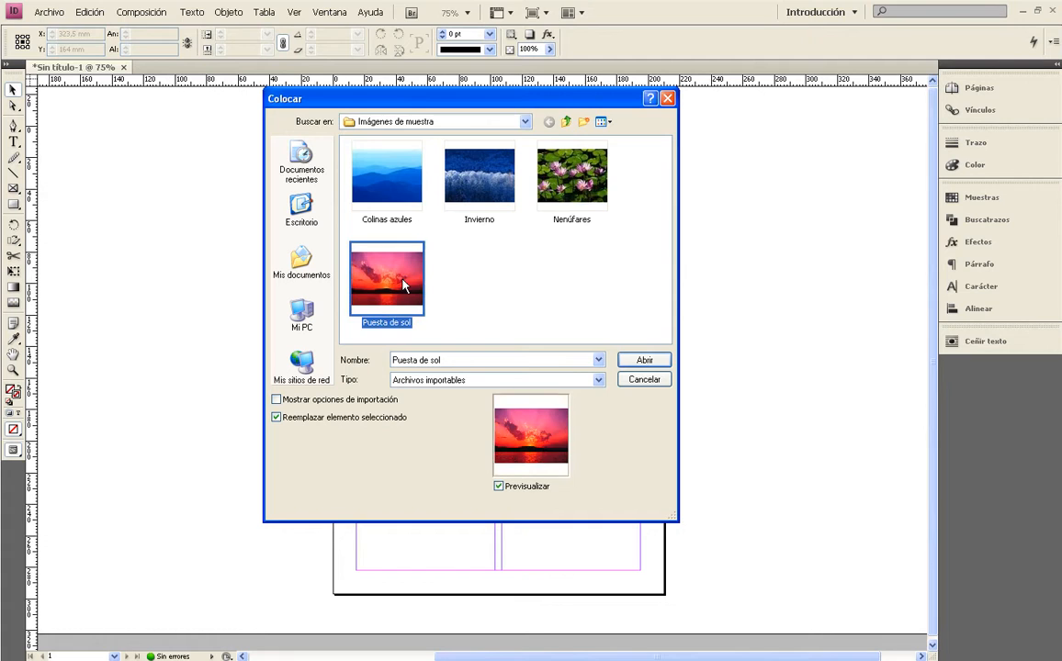
left_click(648, 360)
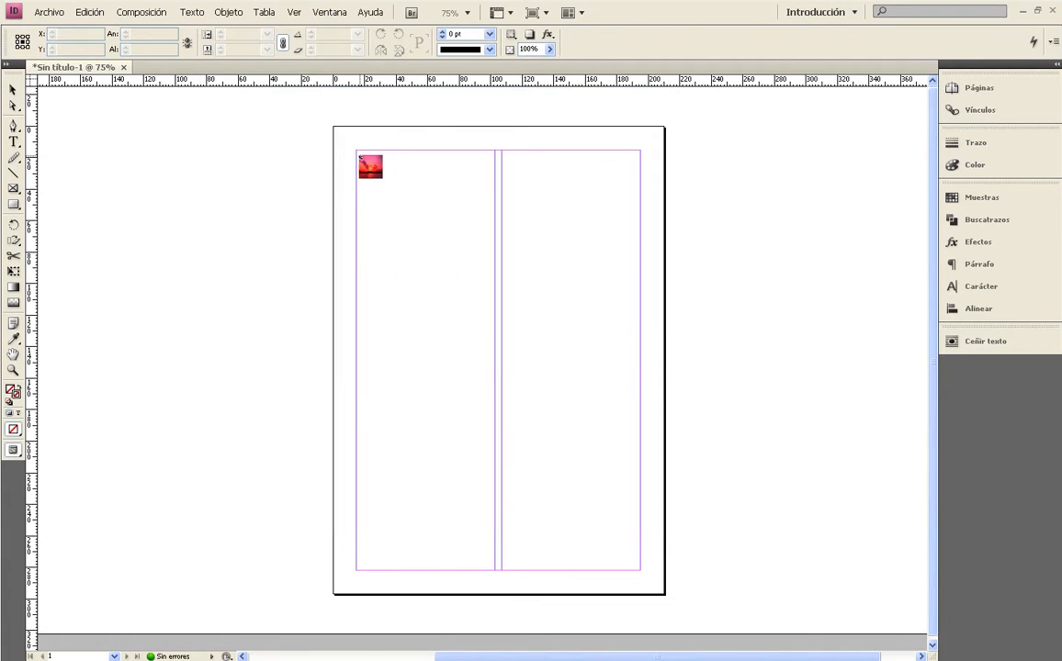
left_click(359, 155)
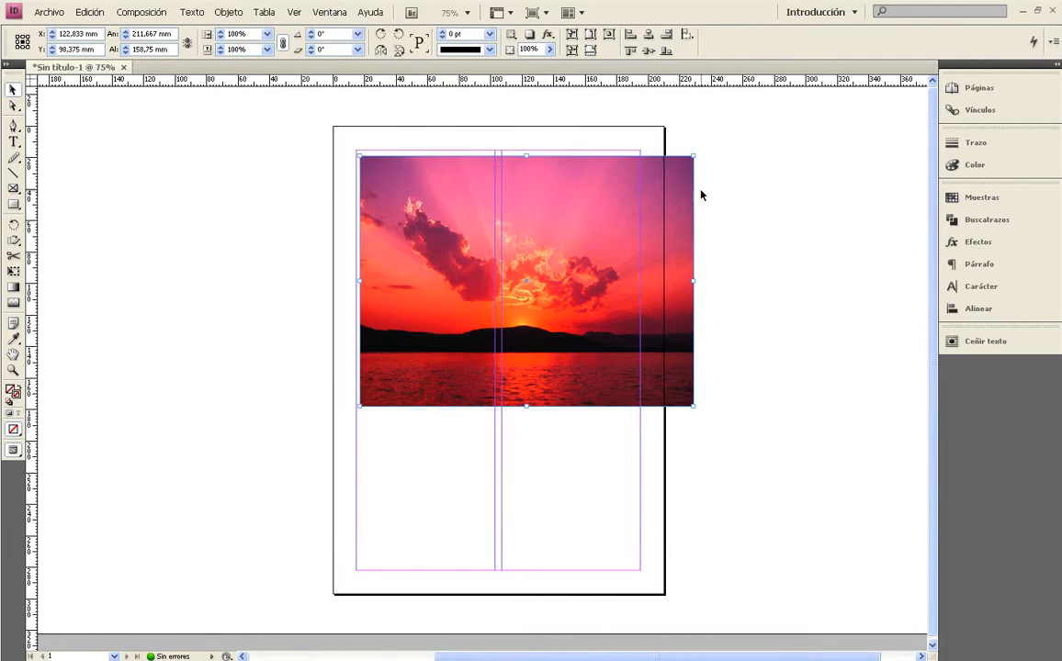
Delete the placed sunset picture from the page.
left_click(725, 195)
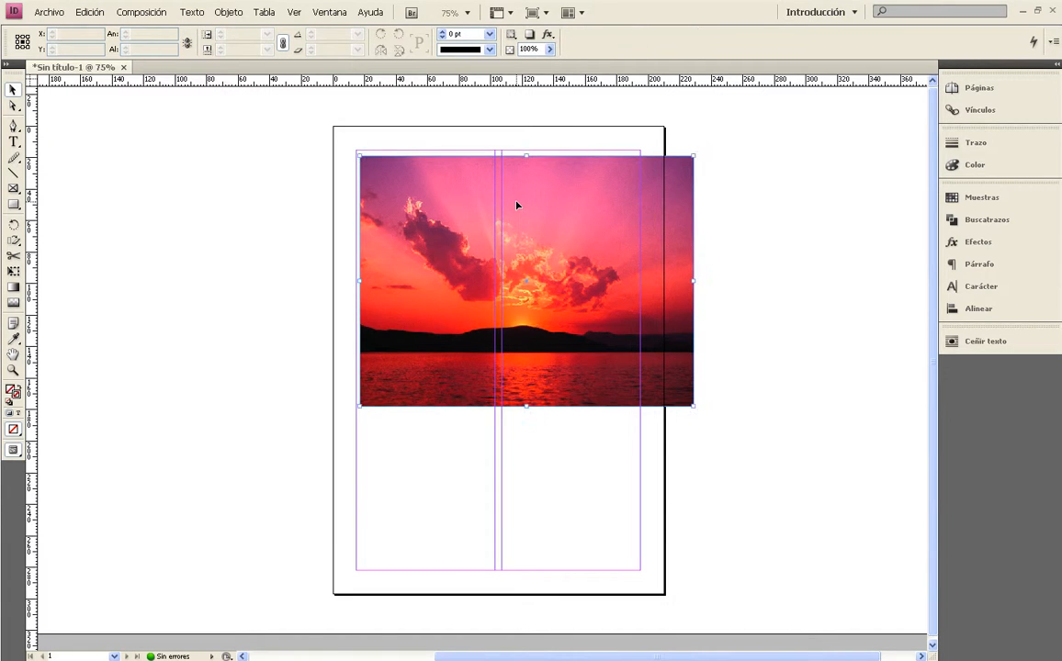
left_click(517, 207)
key("Delete")
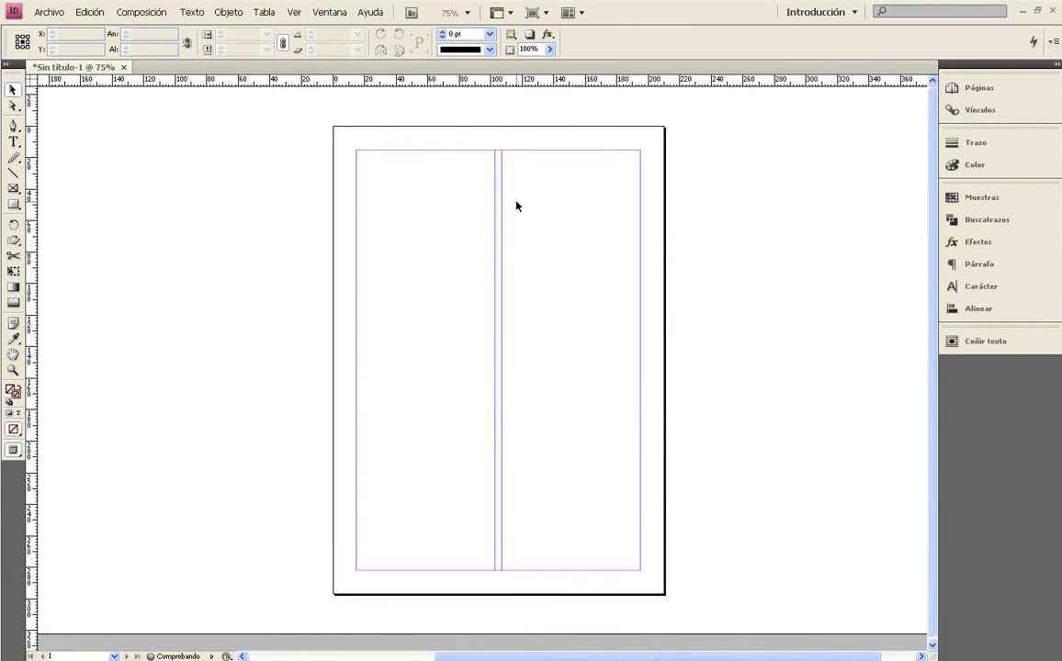
Try adding the sunset picture without a frame again, align it with the page's left margin, and delete it.
key("ctrl+d")
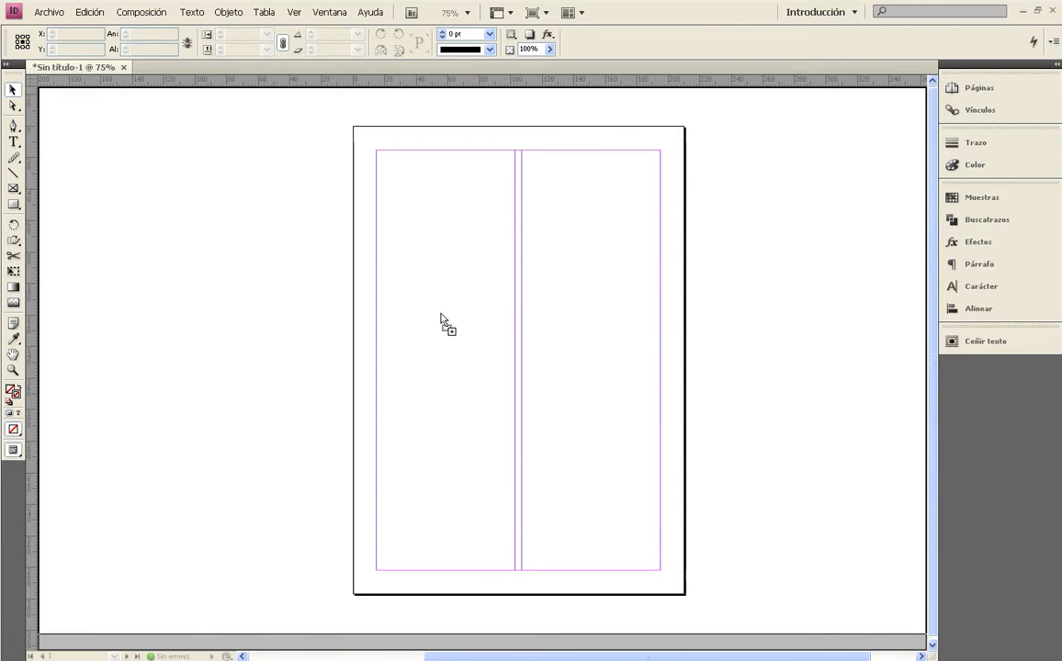
left_click(441, 315)
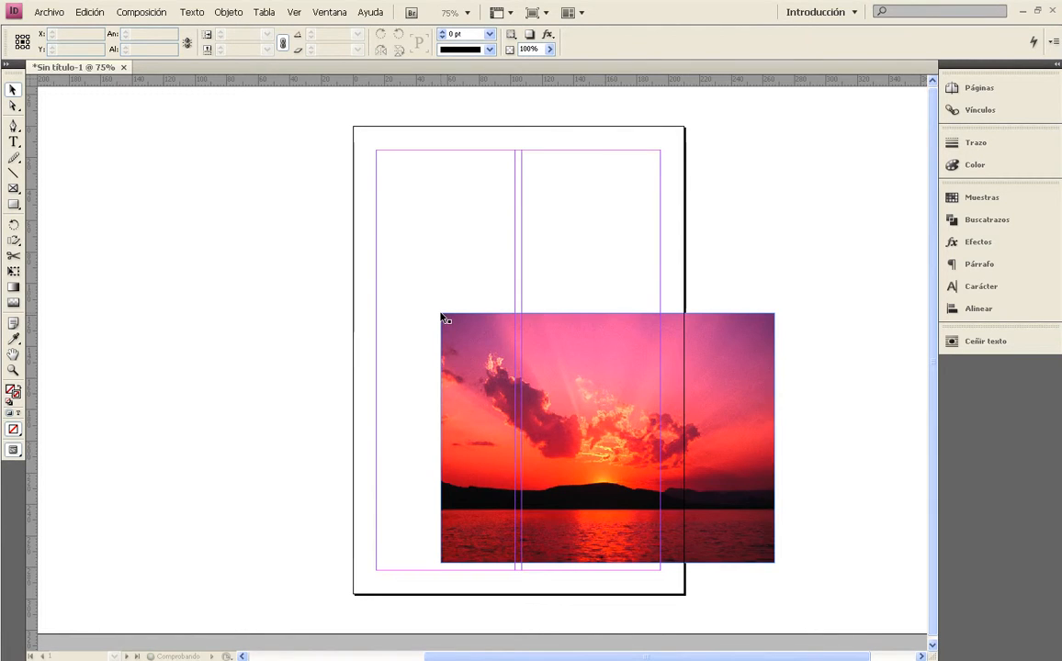
left_click_drag(481, 374, 418, 256)
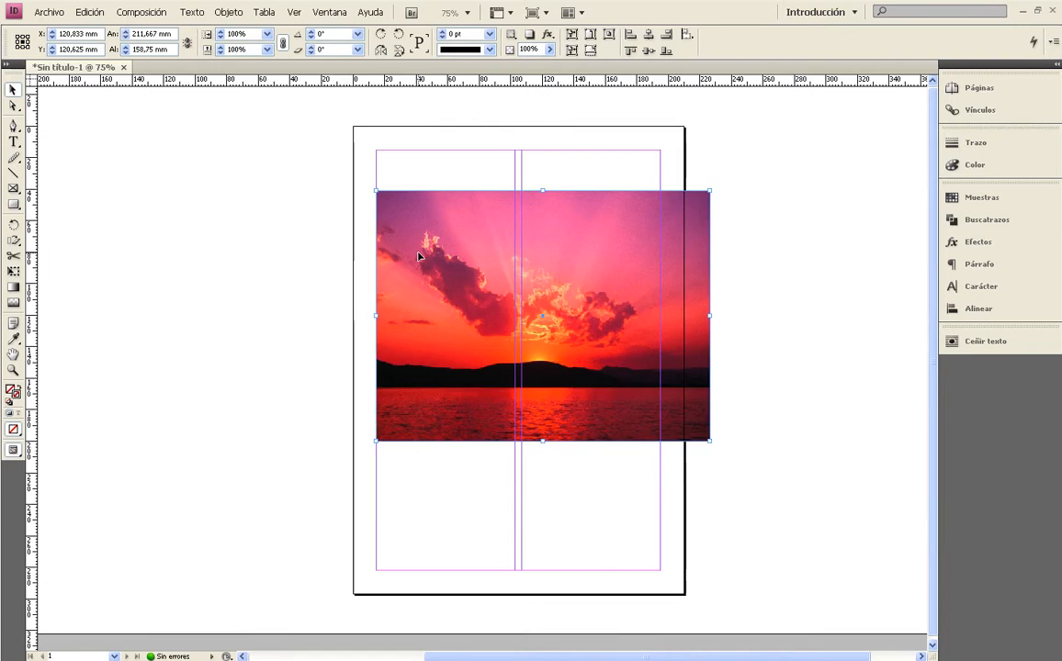
key("Delete")
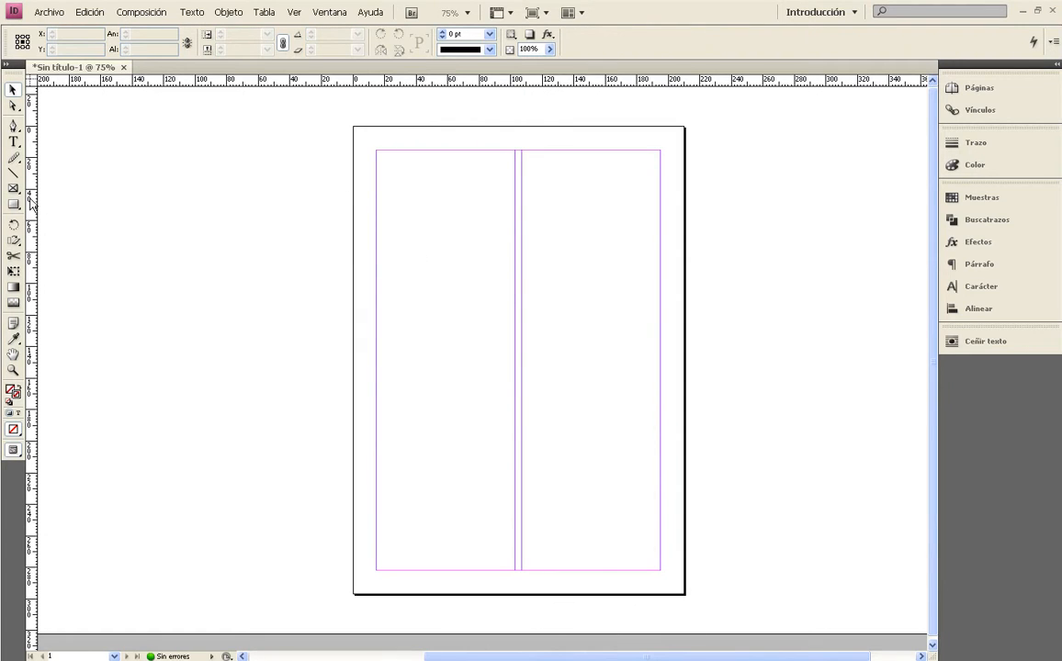
Create a rectangular picture frame near the left margin and enlarge it to about 111.5 × 74.2 mm.
left_click(14, 188)
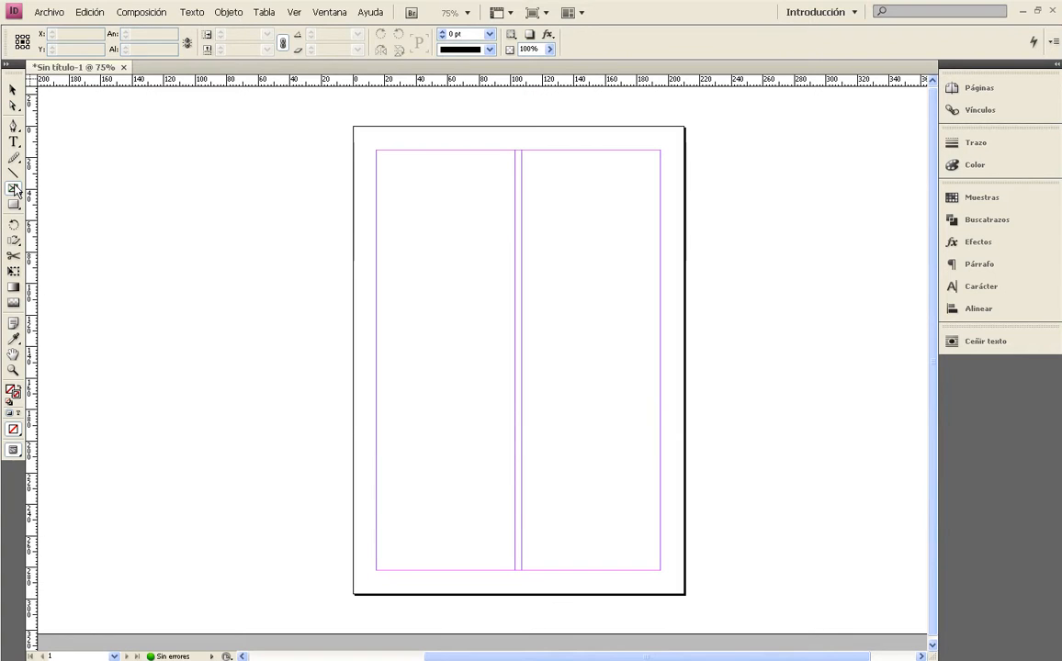
left_click(382, 232)
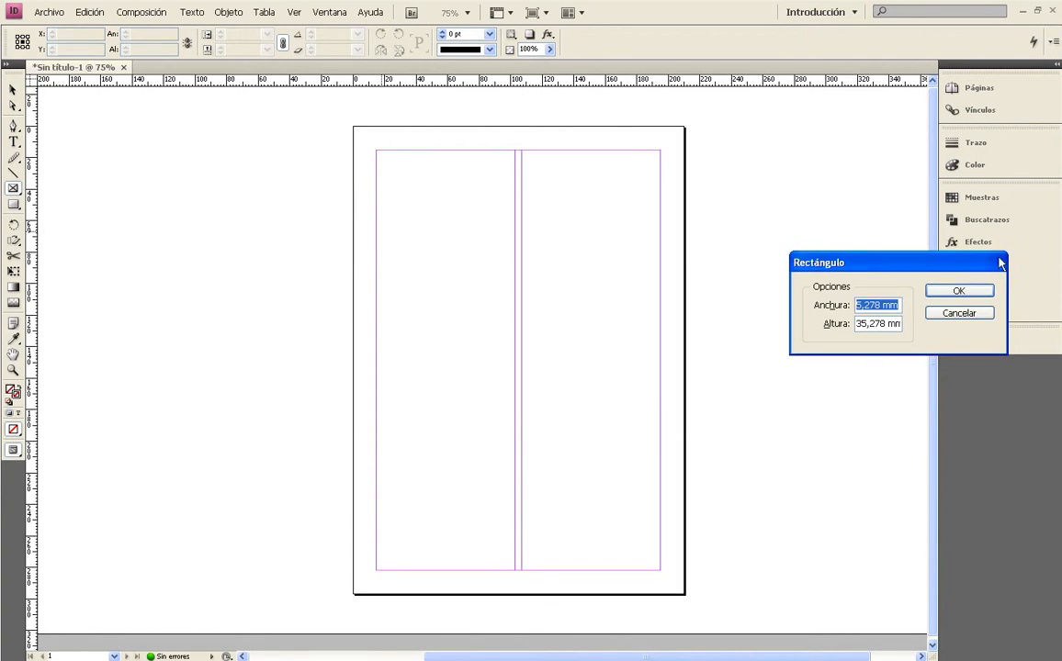
left_click(957, 290)
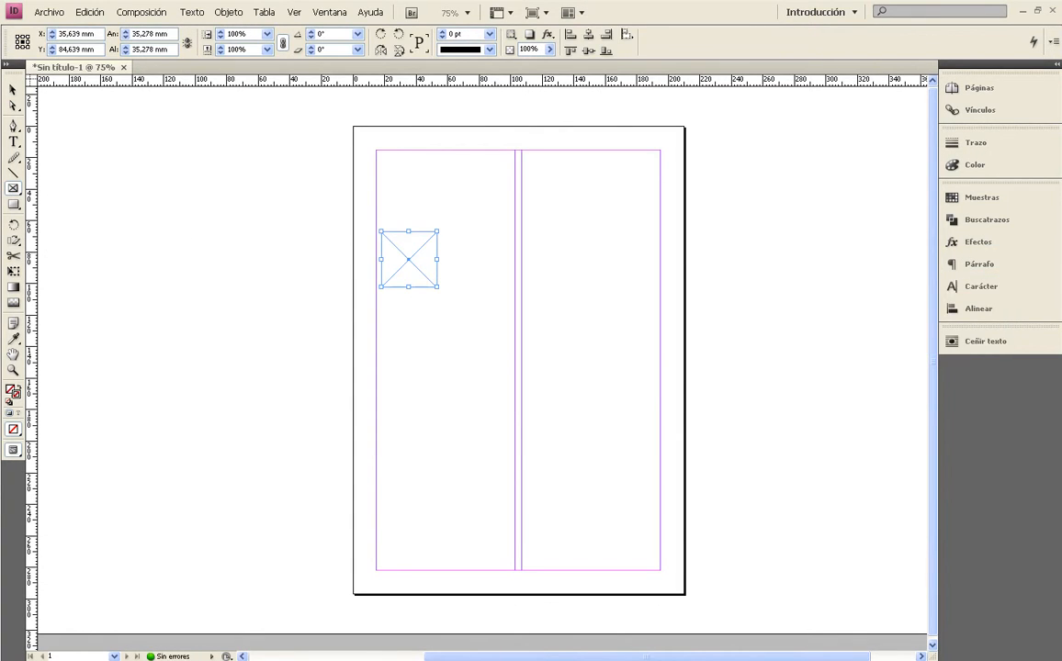
left_click(13, 89)
left_click_drag(437, 286, 556, 349)
Place the sunset picture inside the empty rectangular frame.
left_click(287, 316)
left_click(434, 282)
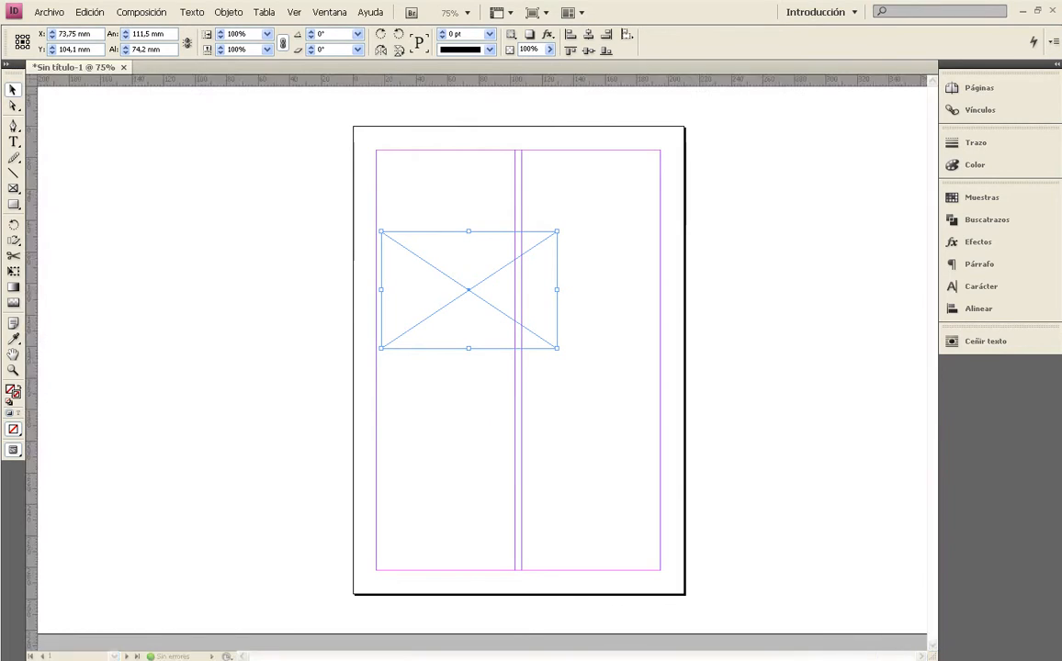
left_click(462, 265)
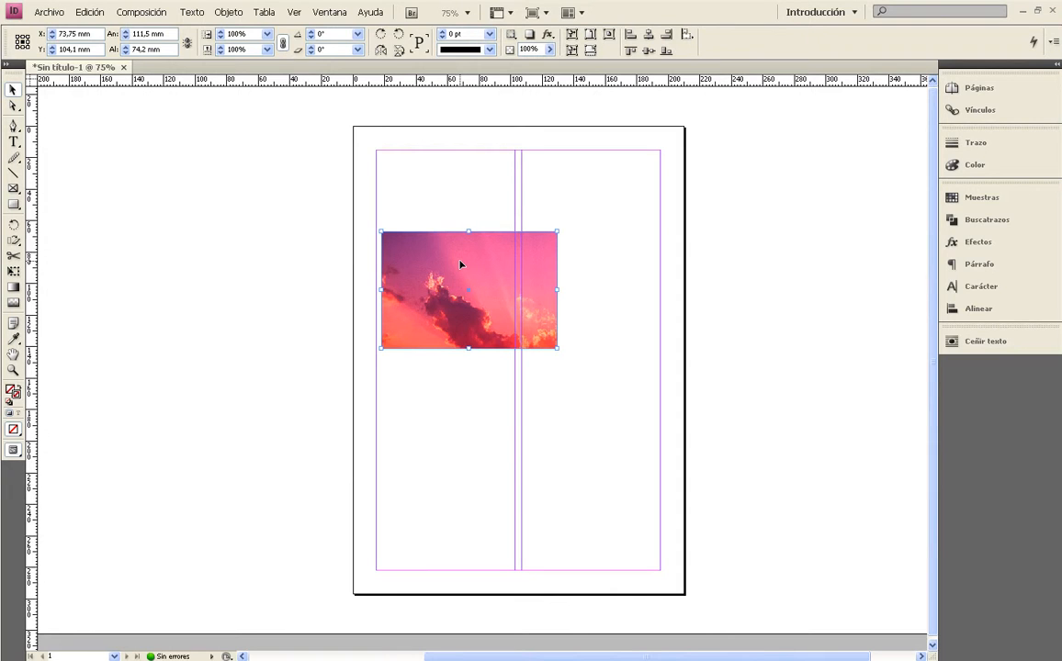
Fit the sunset picture proportionally within its frame.
left_click(540, 217)
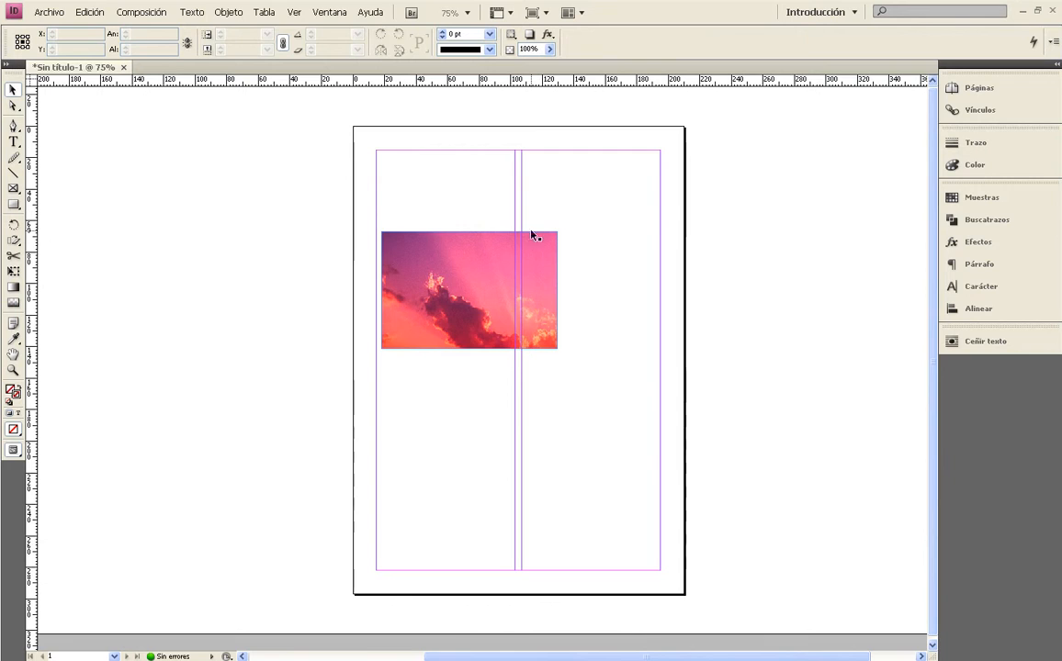
left_click(492, 263)
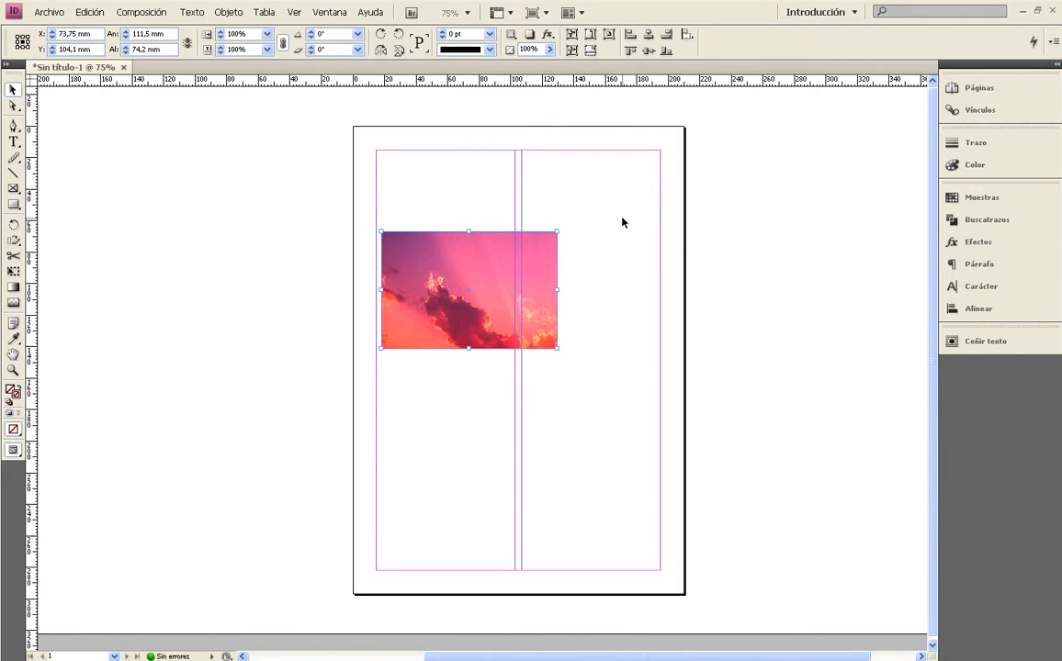
left_click(621, 220)
left_click(473, 264)
key("ctrl+alt+shift+e")
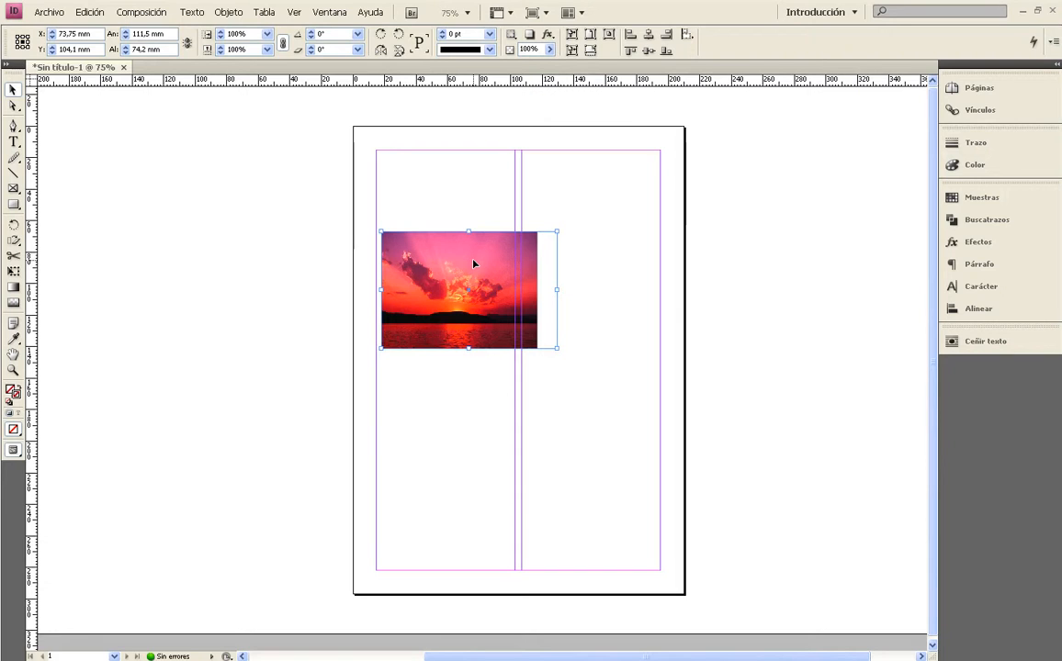
Fill the frame proportionally with the sunset picture.
left_click(452, 173)
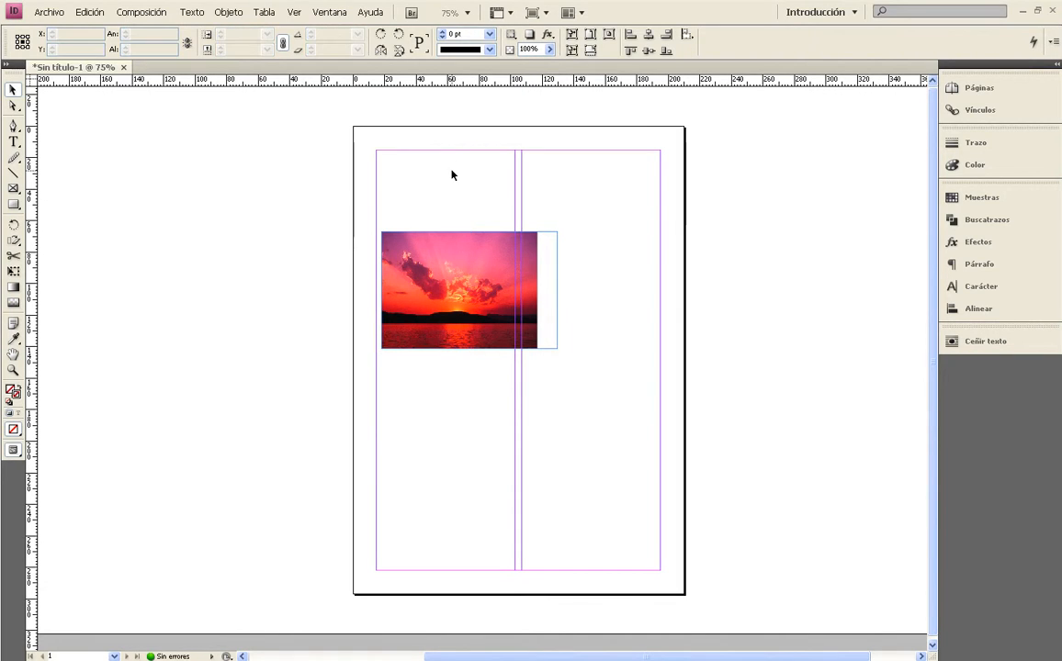
left_click(450, 255)
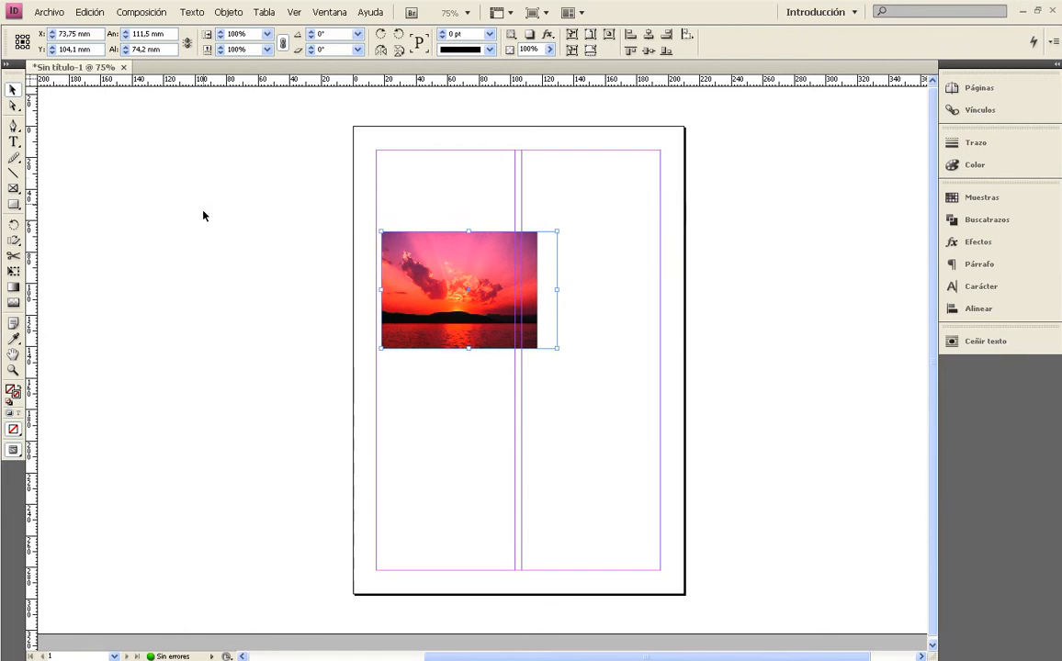
left_click(143, 12)
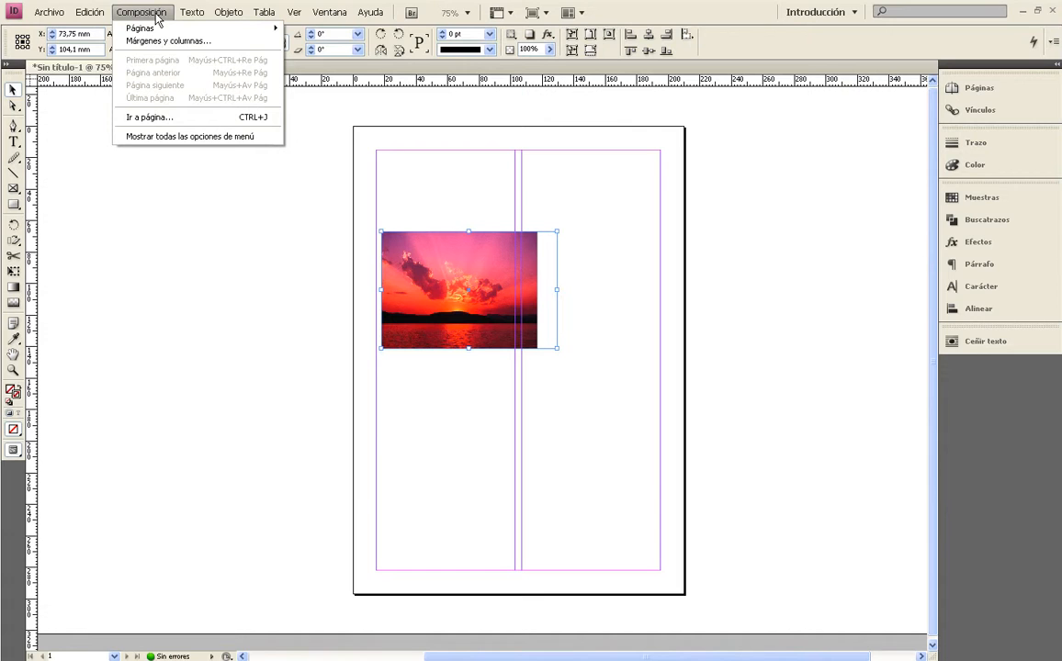
mouse_move(228, 16)
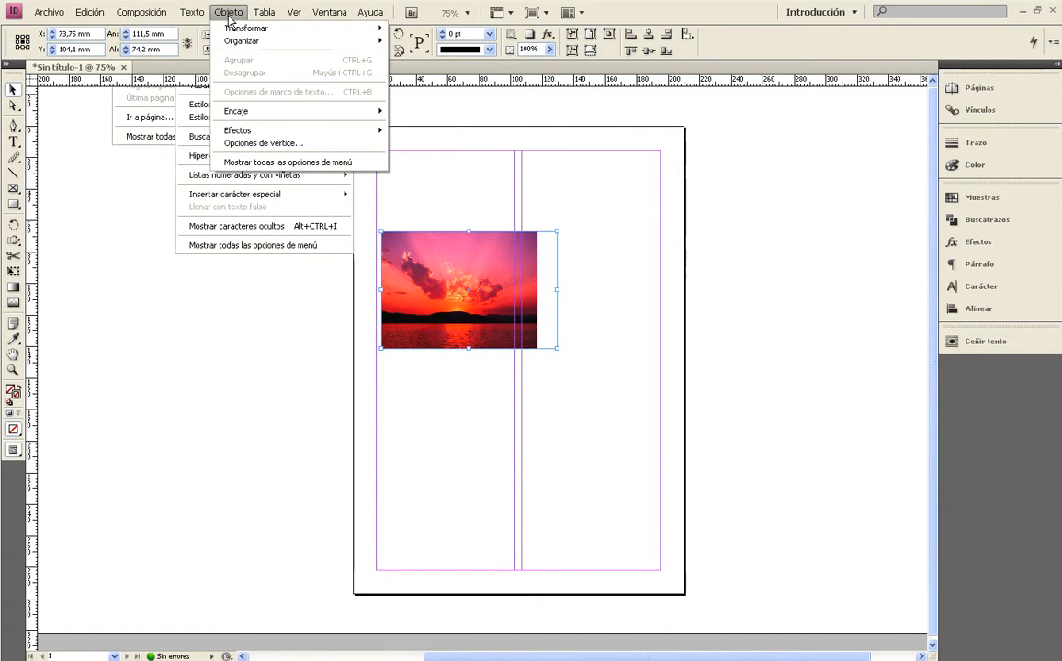
mouse_move(239, 112)
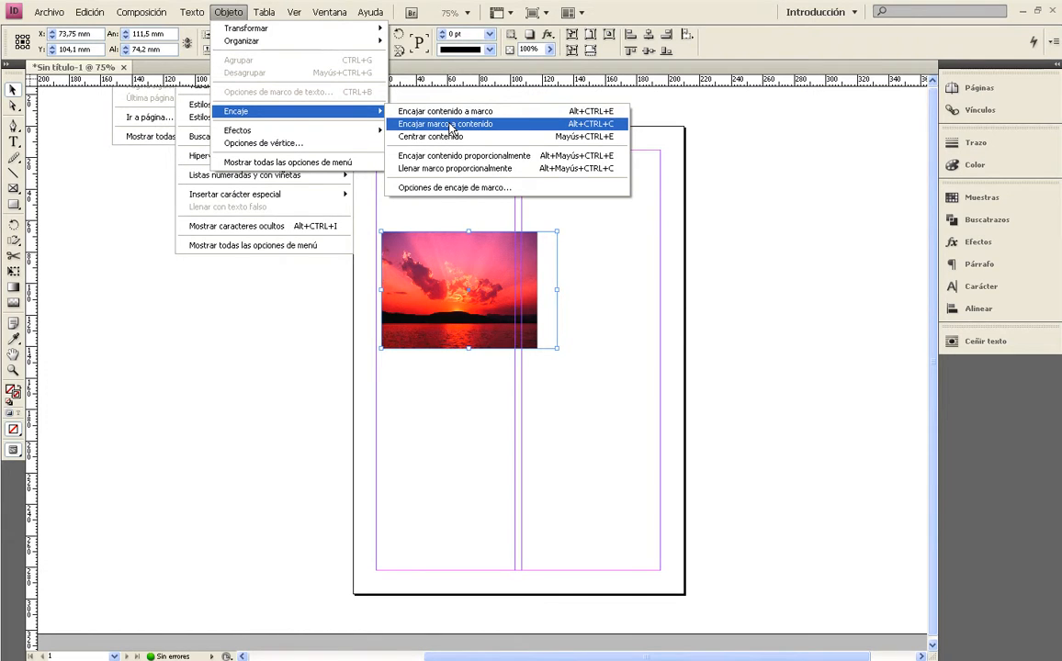
left_click(452, 168)
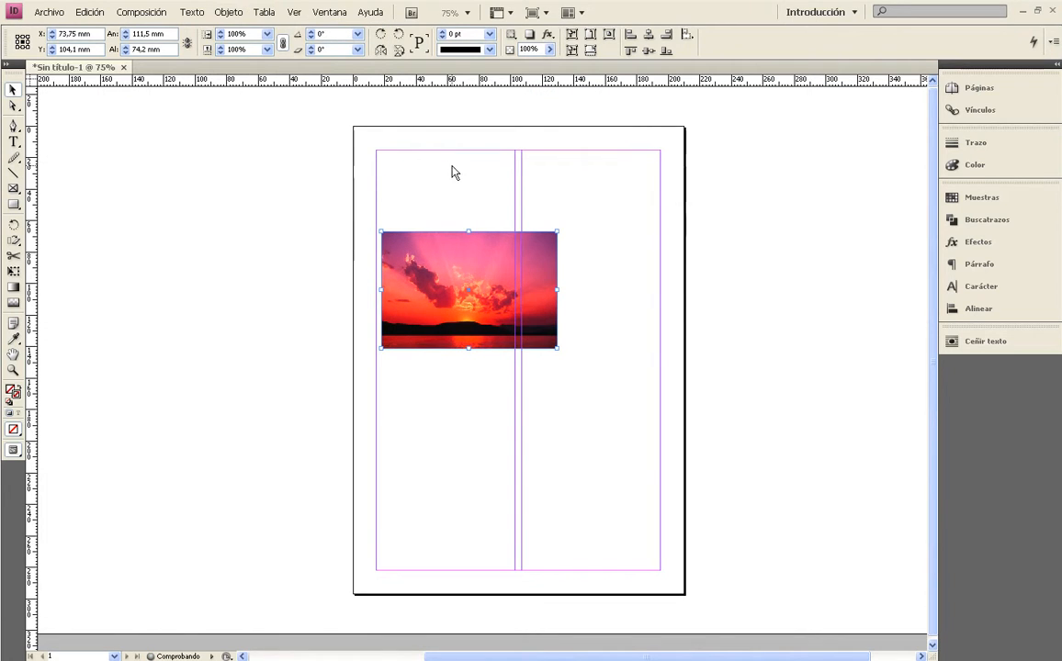
left_click(453, 182)
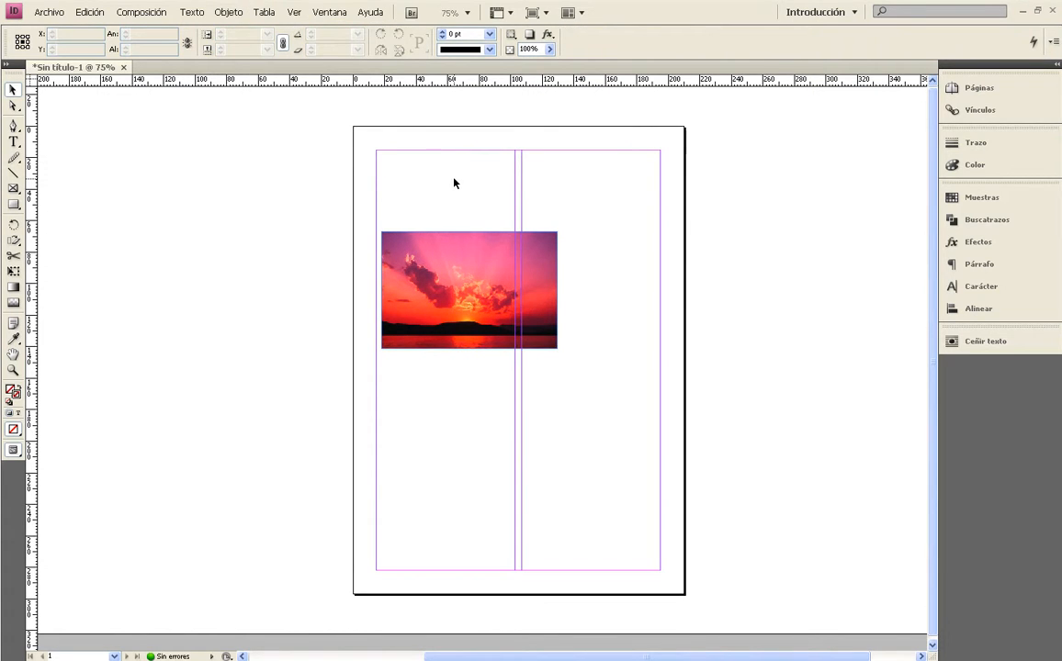
Enlarge the picture frame to about 143 × 108.2 mm and fit the sunset picture proportionally to the new size.
left_click(462, 247)
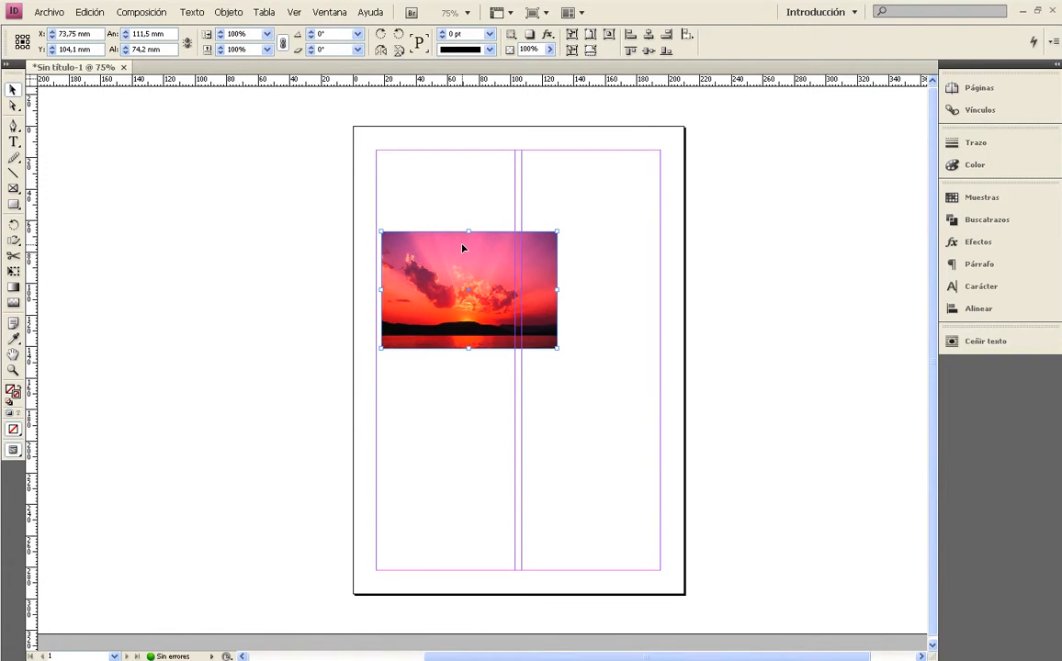
left_click(580, 211)
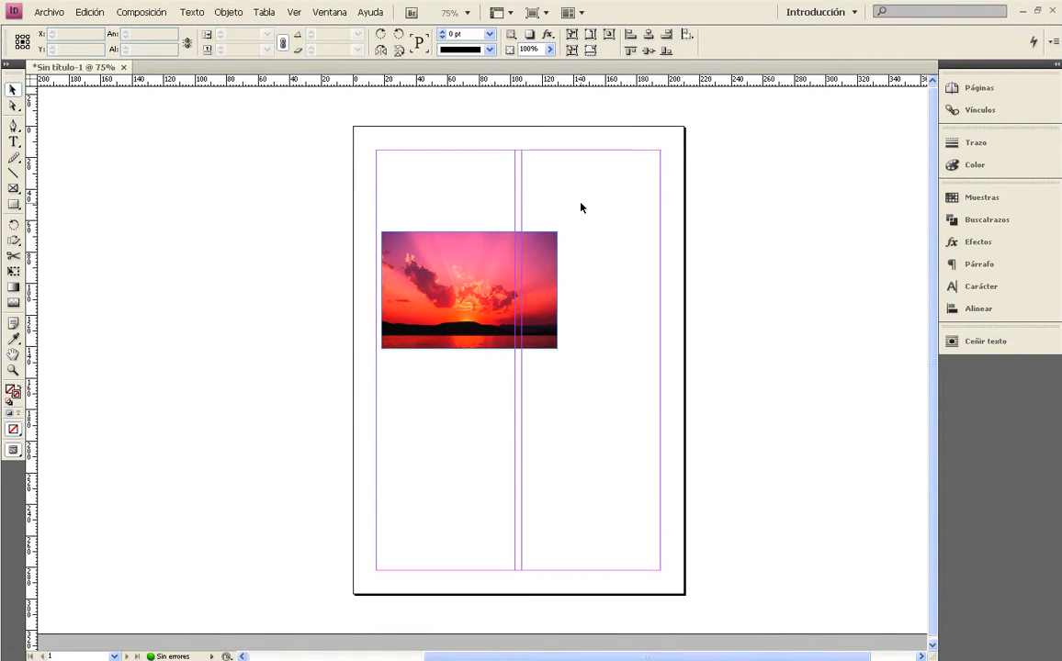
left_click(471, 277)
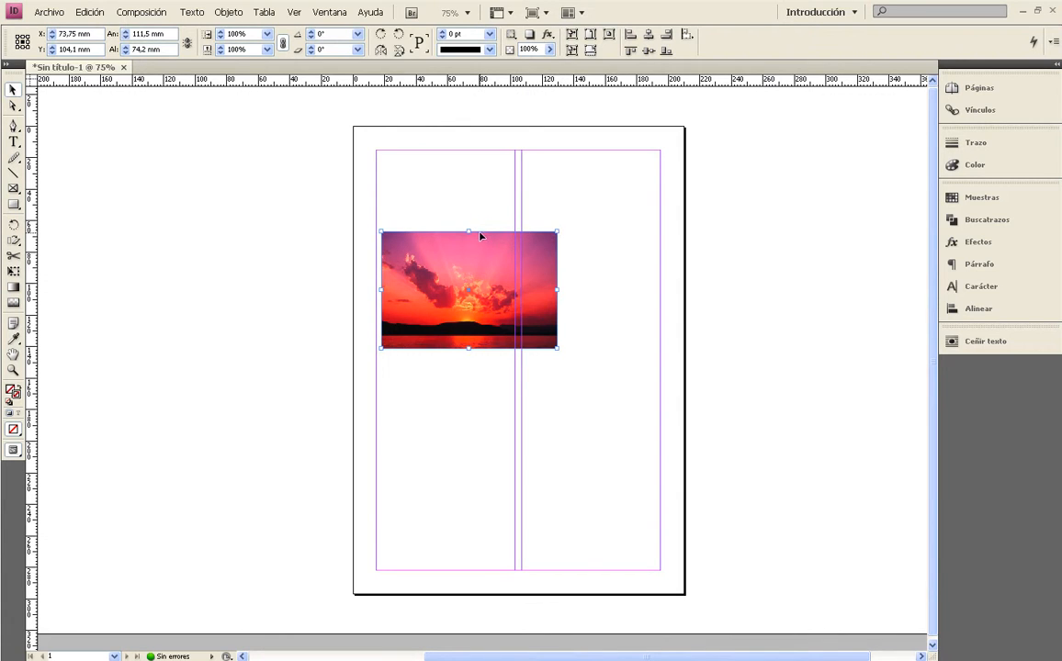
left_click_drag(559, 229, 607, 179)
left_click(631, 197)
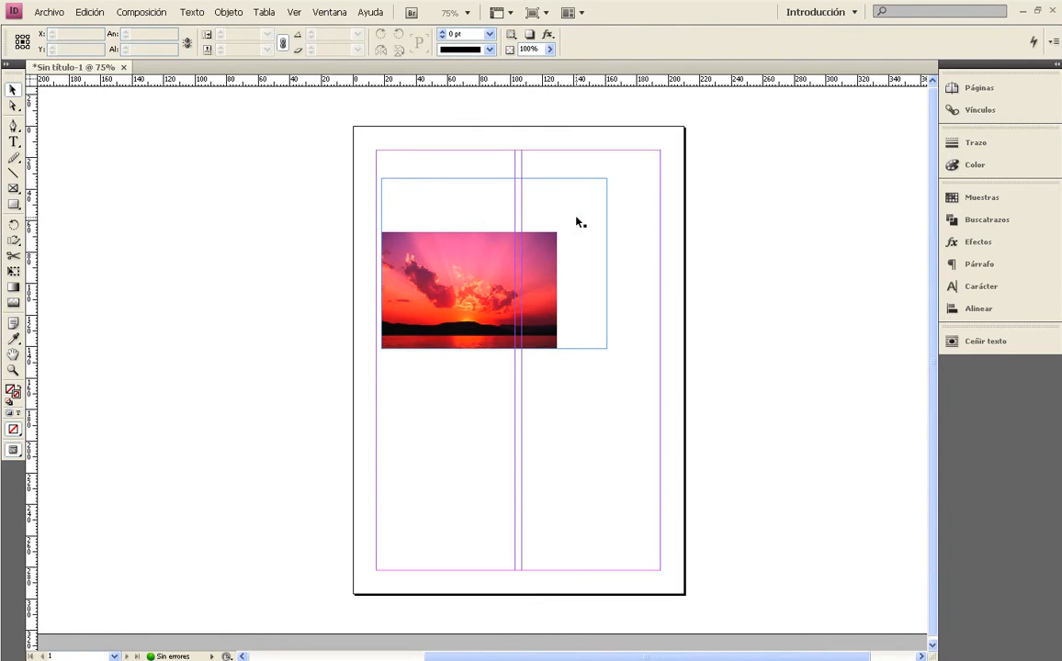
left_click(451, 270)
key("ctrl+alt+shift+e")
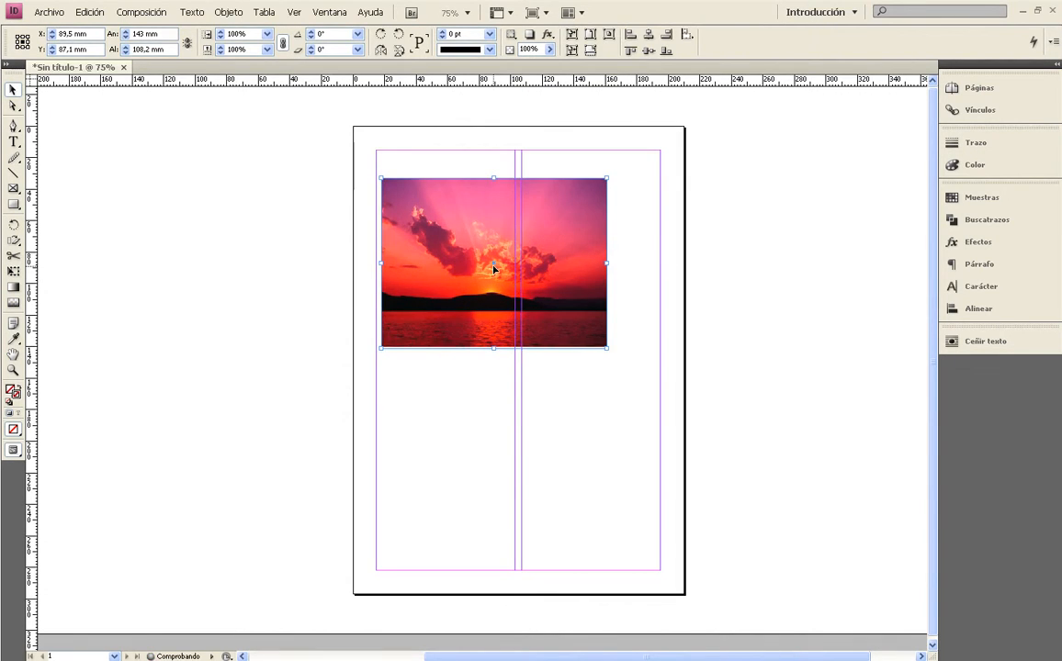
left_click(643, 225)
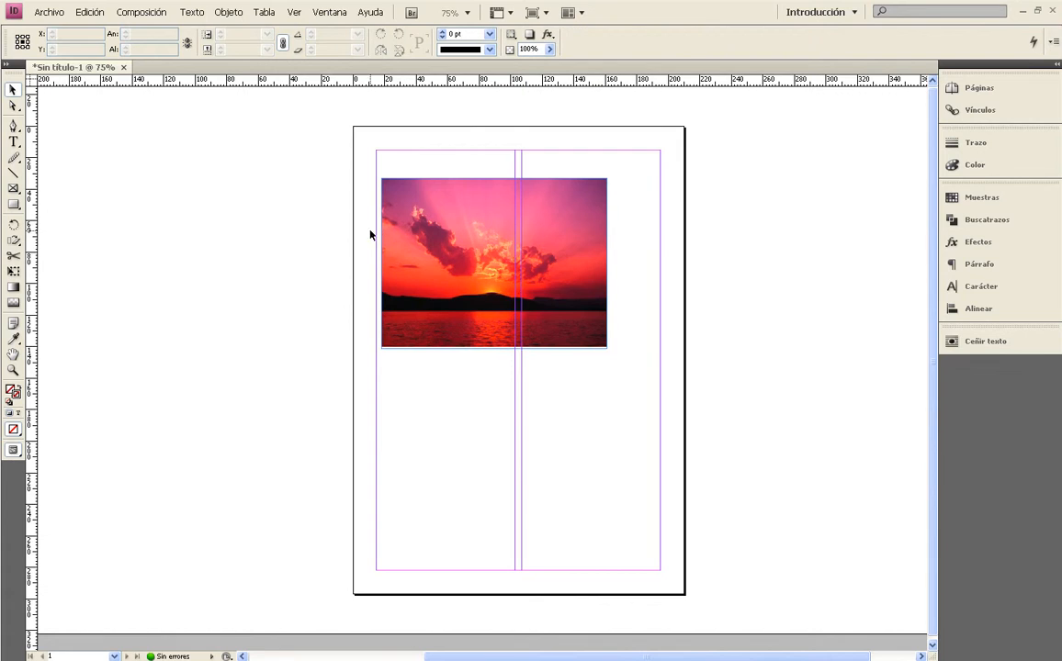
left_click(389, 198)
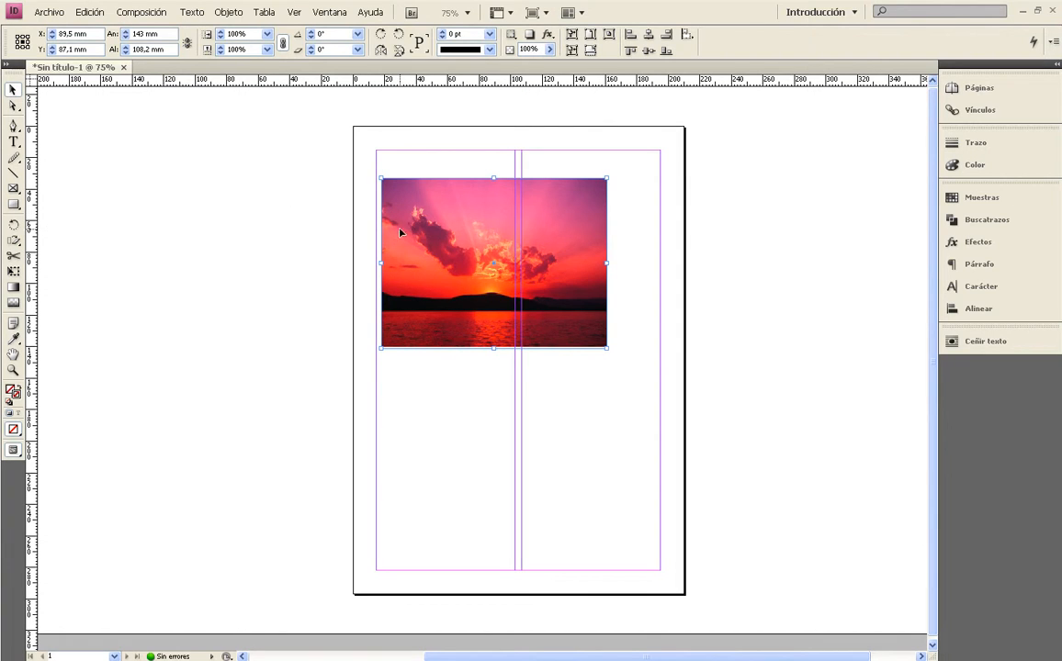
left_click(423, 432)
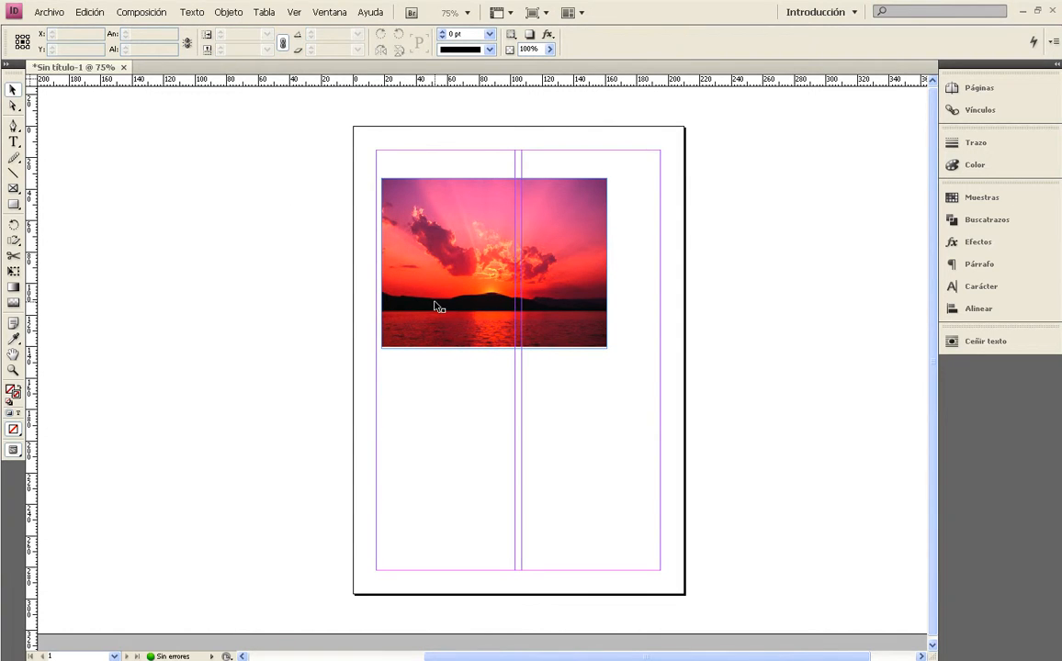
Compare selecting the picture frame with selecting the sunset image inside it.
left_click(435, 306)
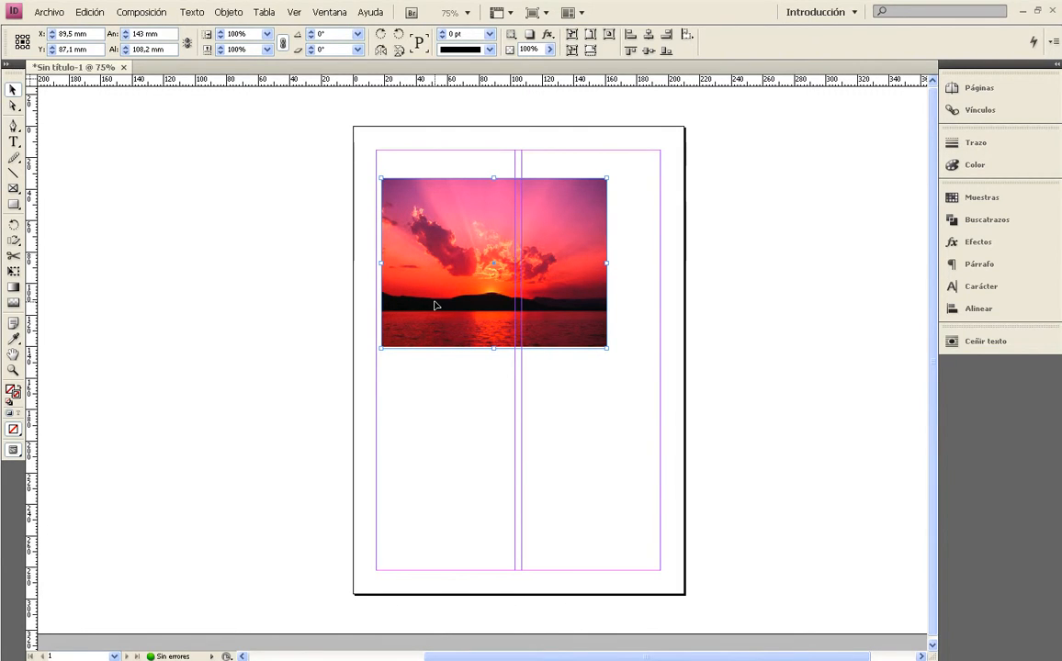
left_click(13, 107)
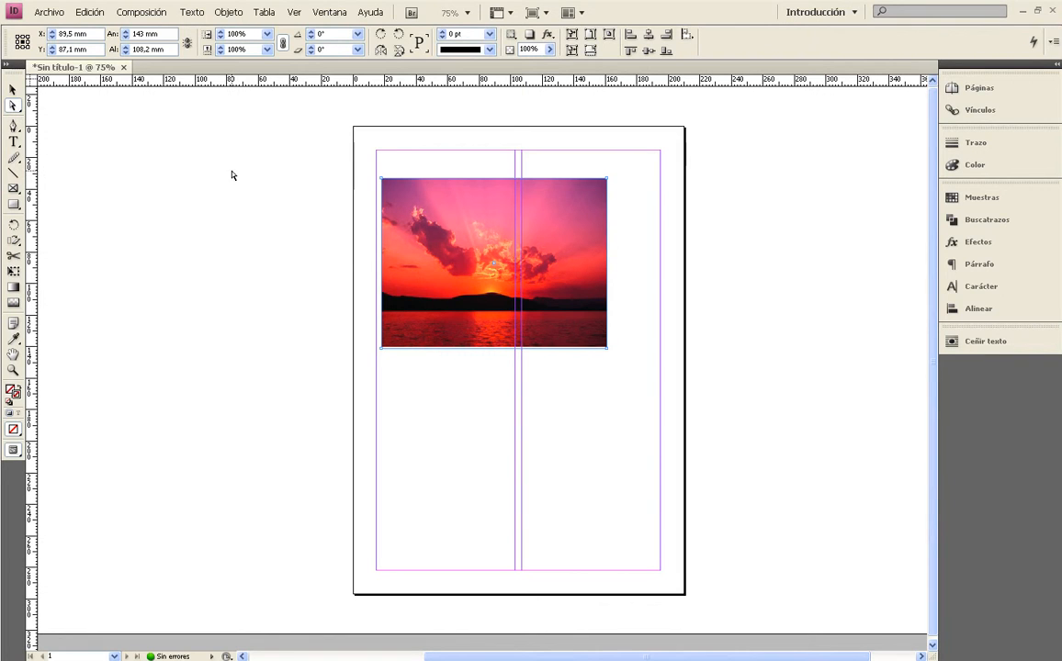
left_click(409, 206)
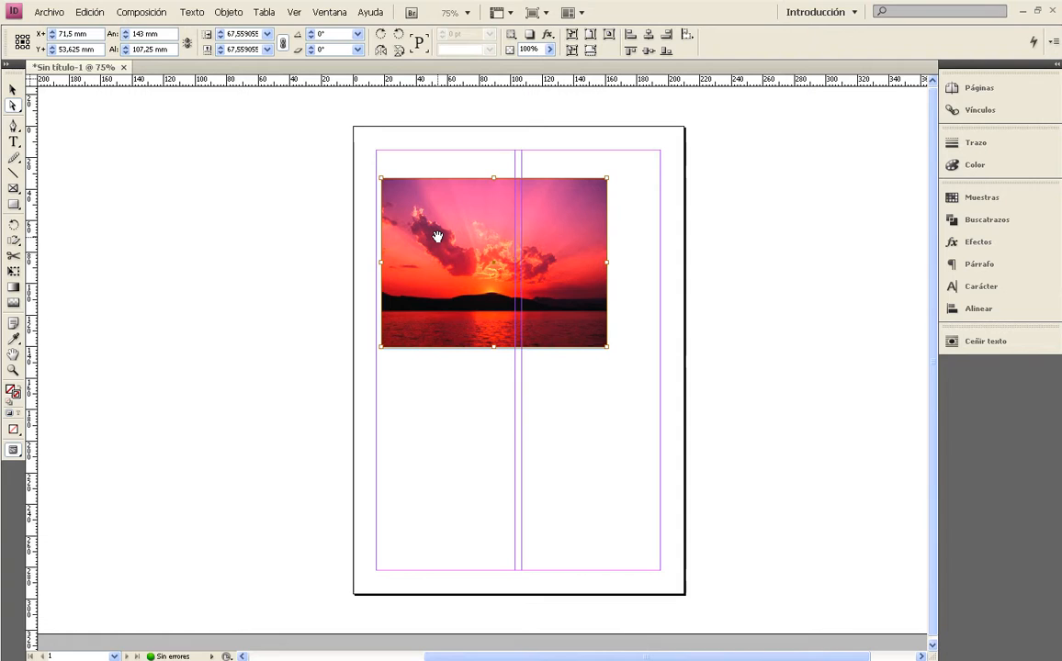
left_click(14, 91)
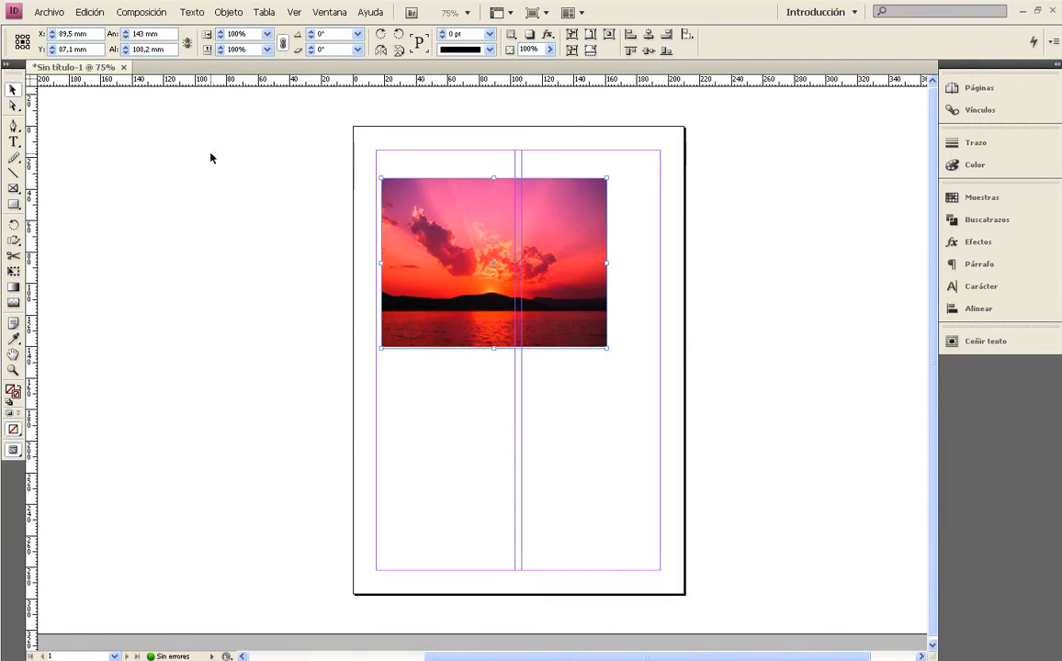
left_click(14, 105)
left_click(424, 234)
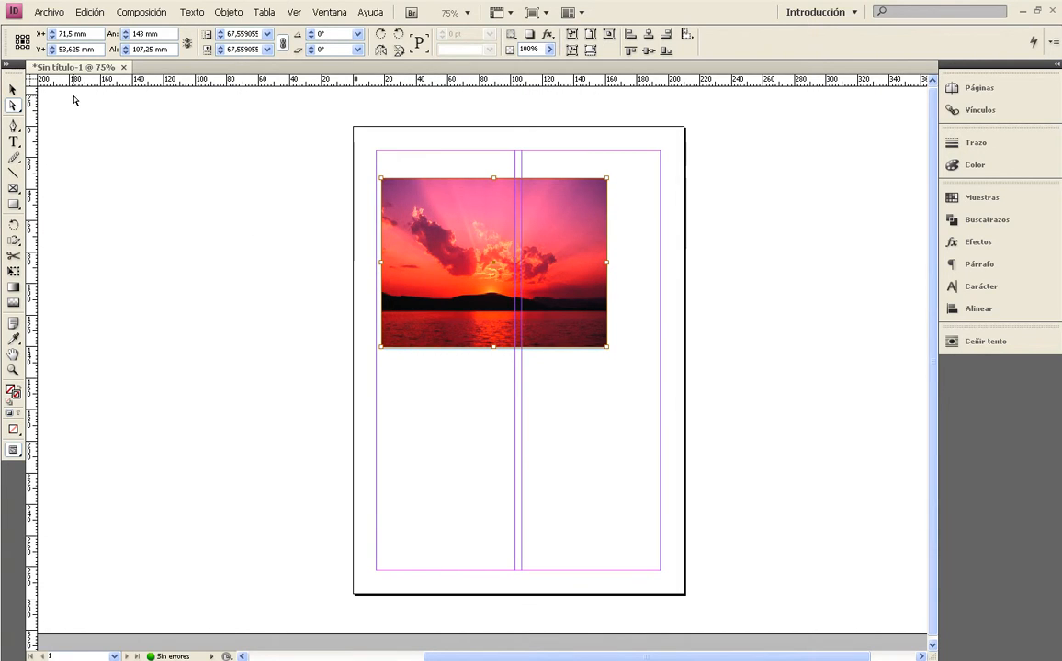
left_click(13, 91)
left_click(456, 210)
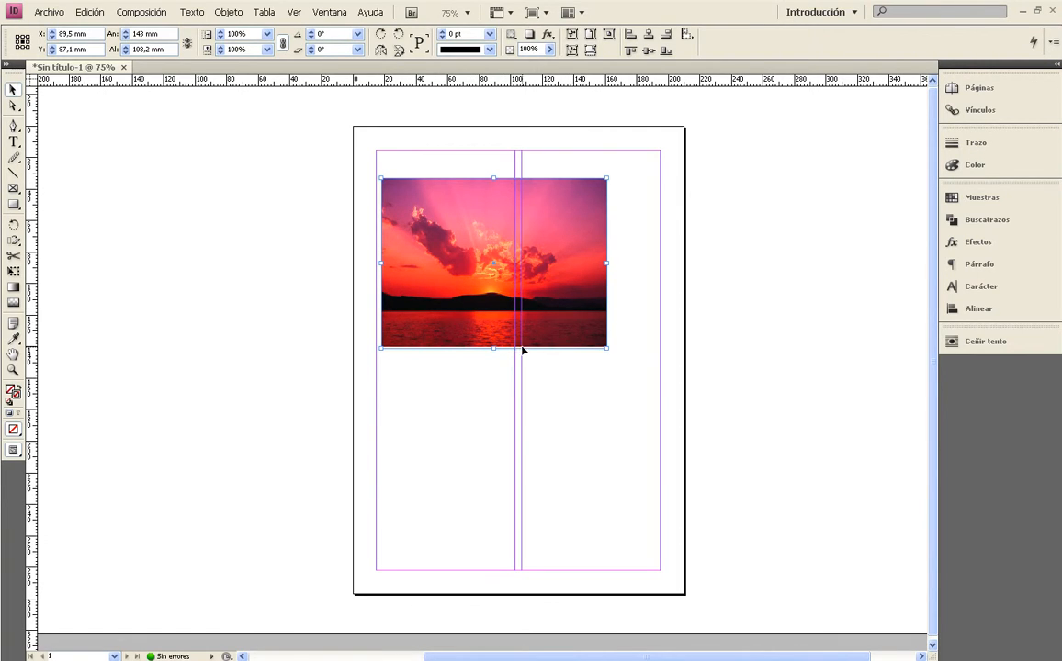
Crop the picture frame to about 60.6 mm high and shift the sunset image upward inside it to show the horizon.
left_click_drag(494, 349, 492, 273)
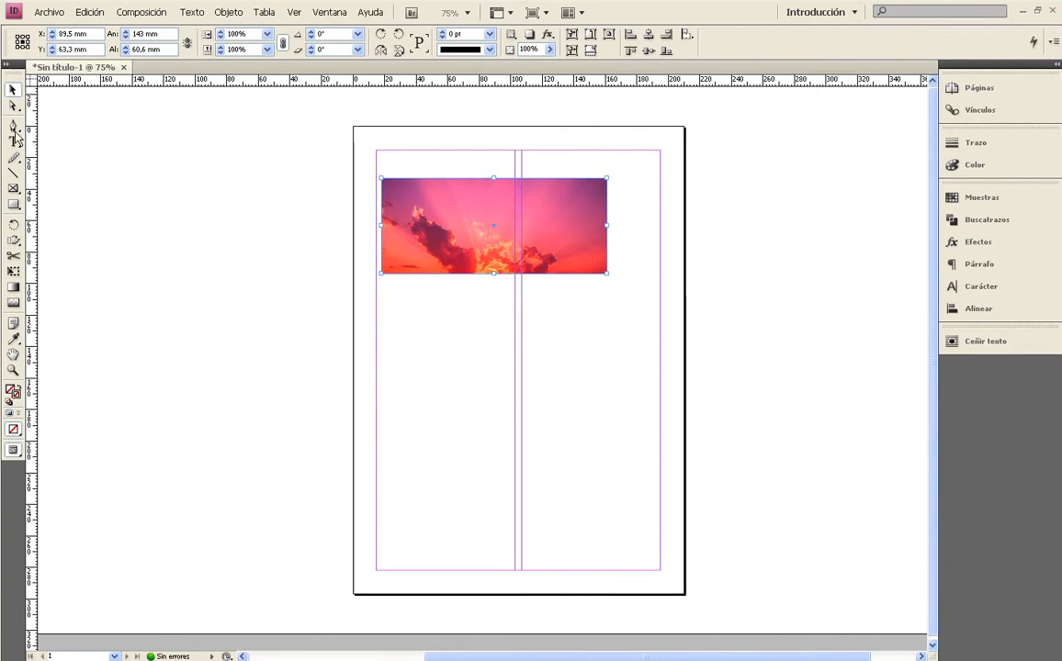
left_click(12, 105)
left_click_drag(474, 255, 475, 209)
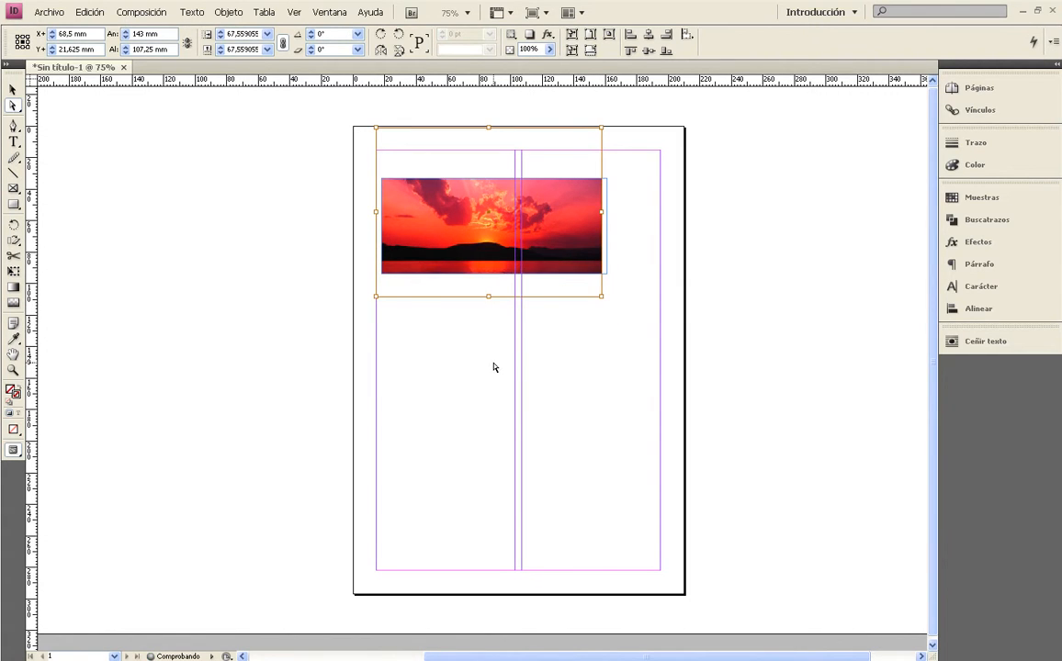
left_click(493, 366)
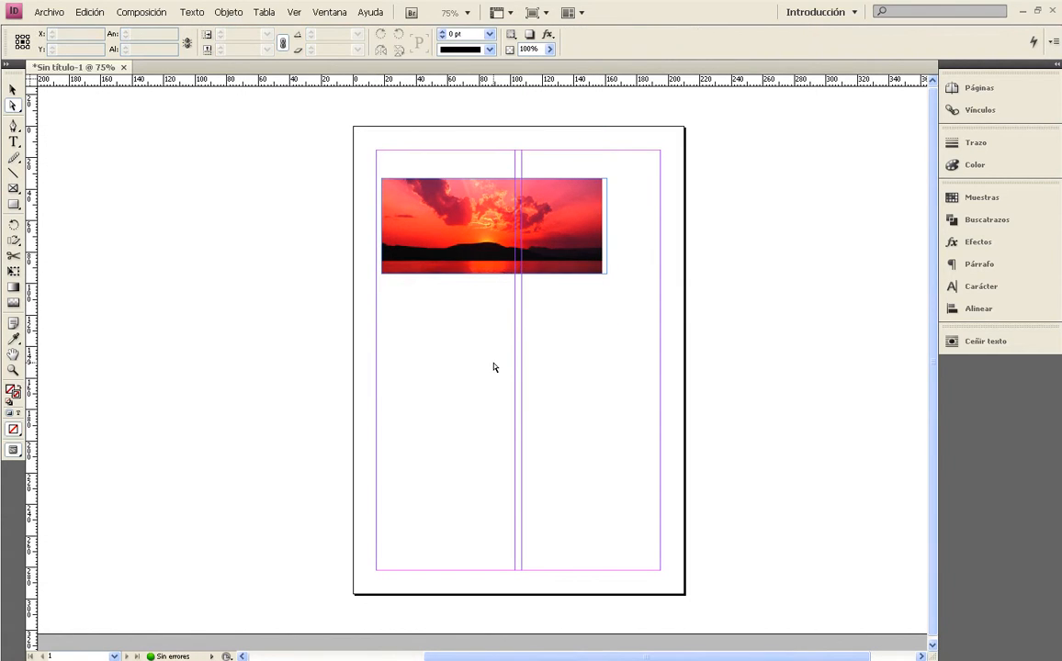
left_click(498, 202)
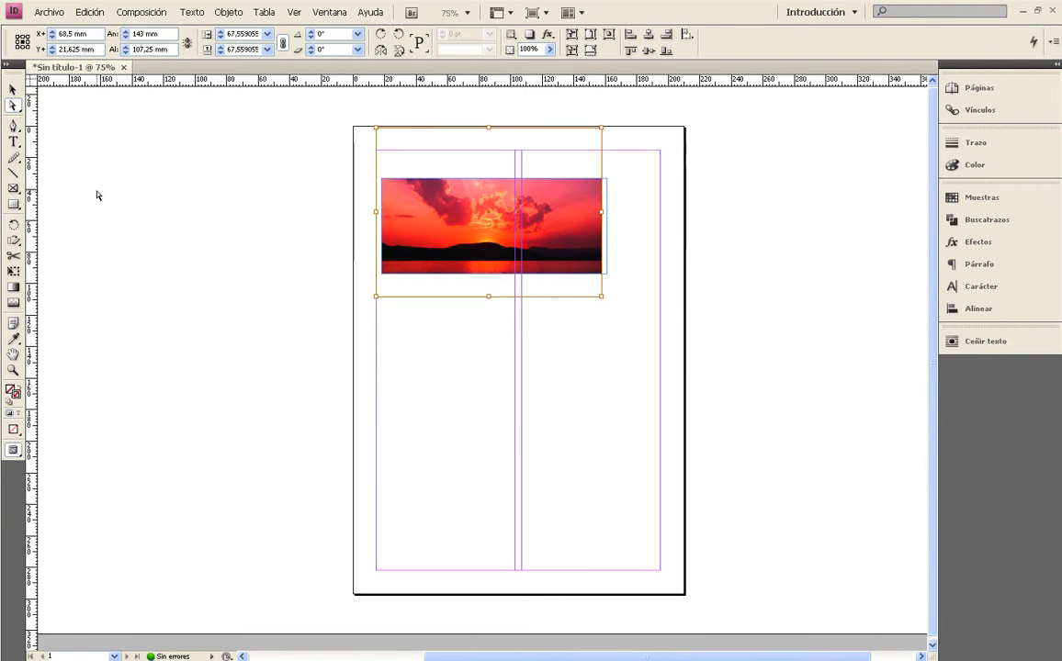
left_click(12, 89)
left_click(438, 251)
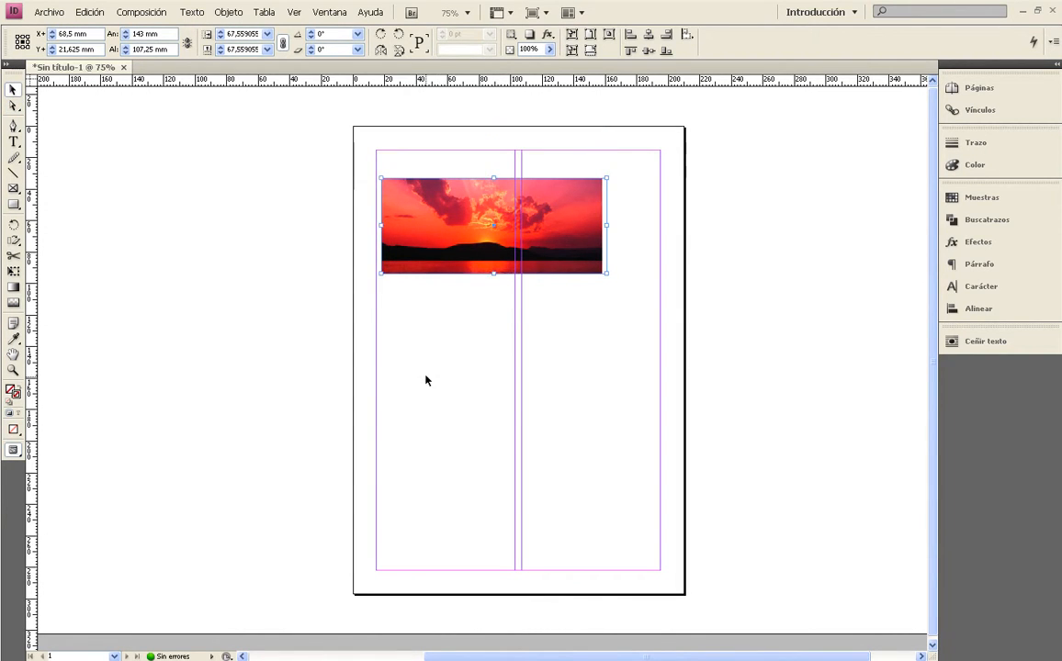
left_click(425, 363)
Enlarge the picture frame to about 177 × 136.5 mm and fit the sunset picture proportionally to it.
left_click(524, 263)
left_click_drag(606, 273, 595, 299)
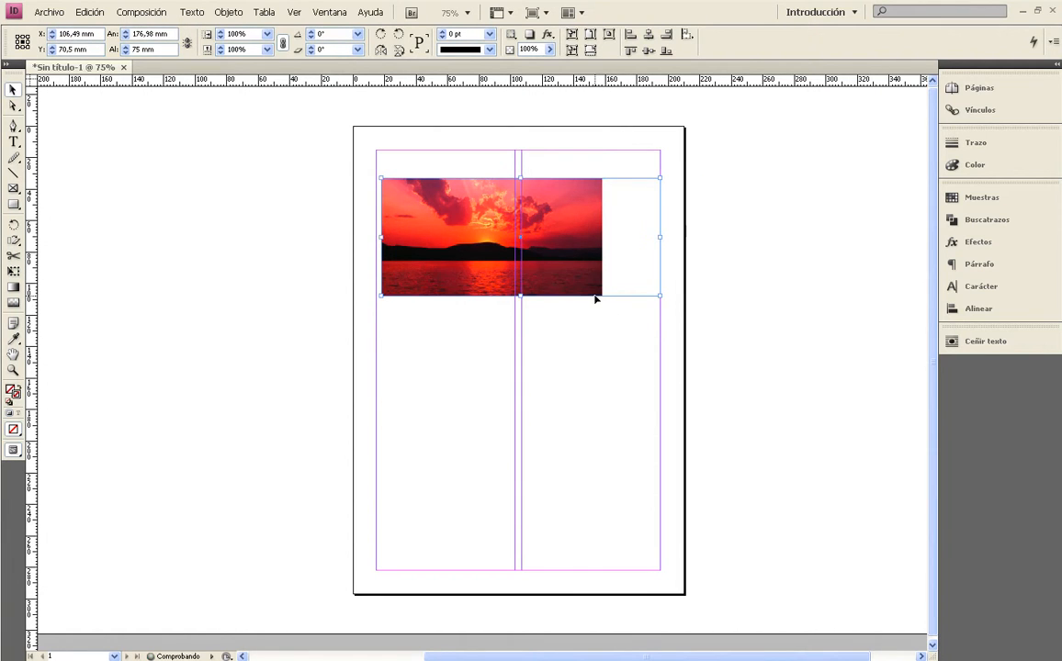
key("ctrl+alt+shift+e")
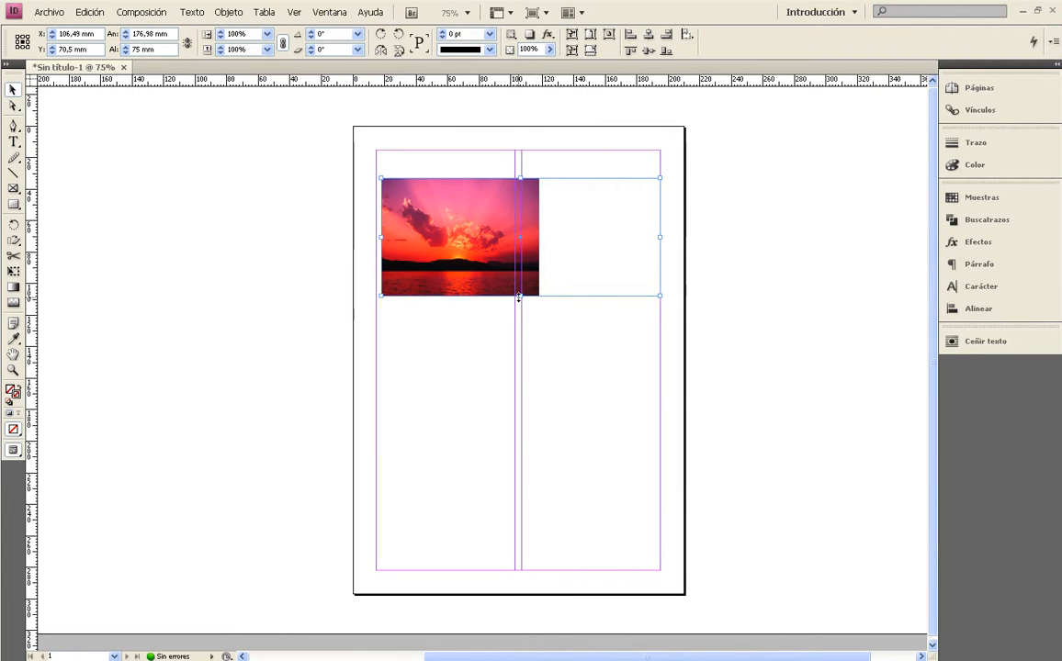
left_click_drag(520, 296, 520, 392)
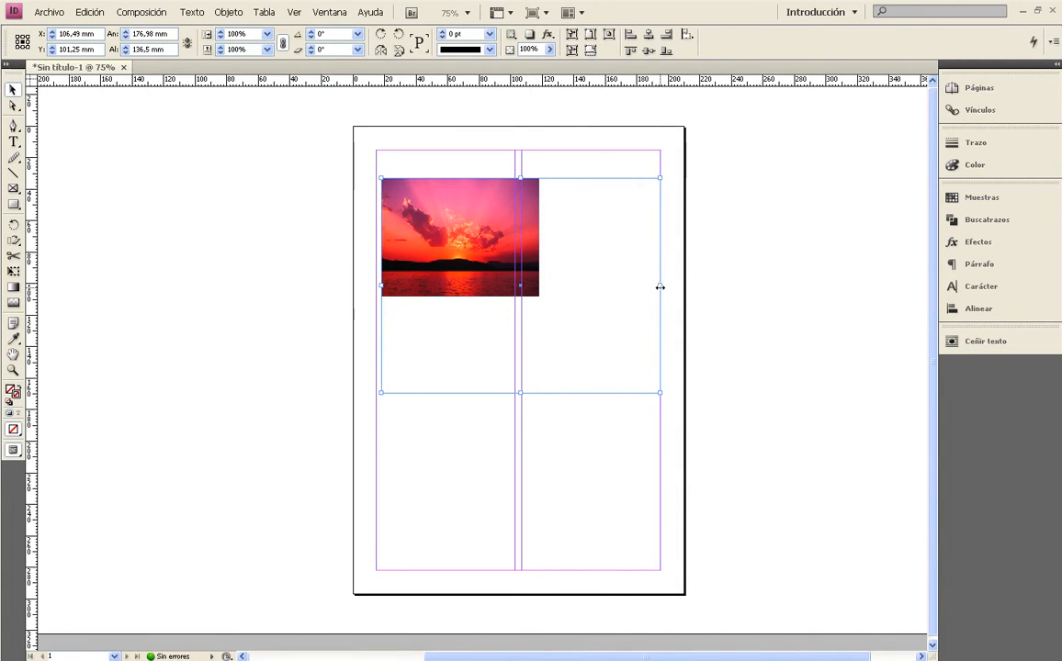
key("ctrl+alt+shift+e")
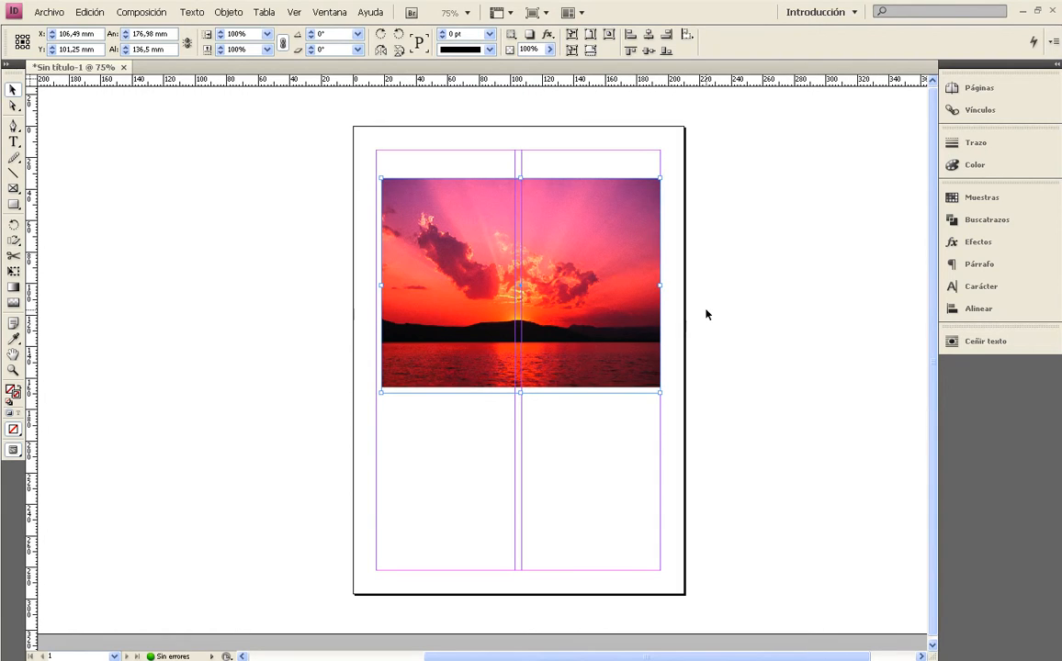
left_click(705, 314)
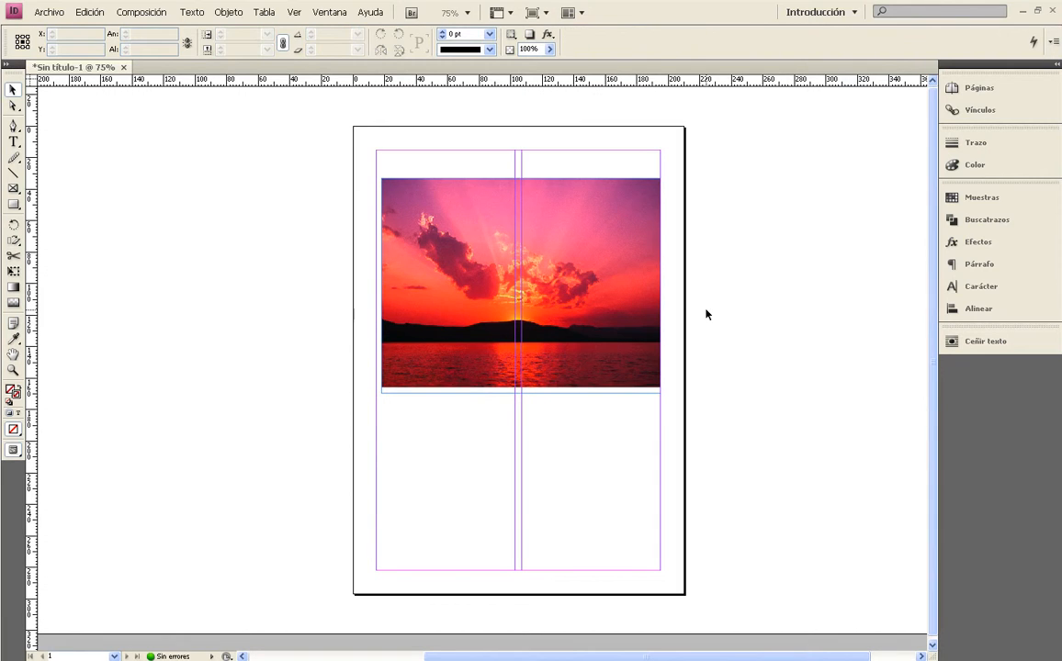
Display the Pathfinder (Buscatrazos) shape conversion options and enlarge the page view to 100%.
left_click(634, 296)
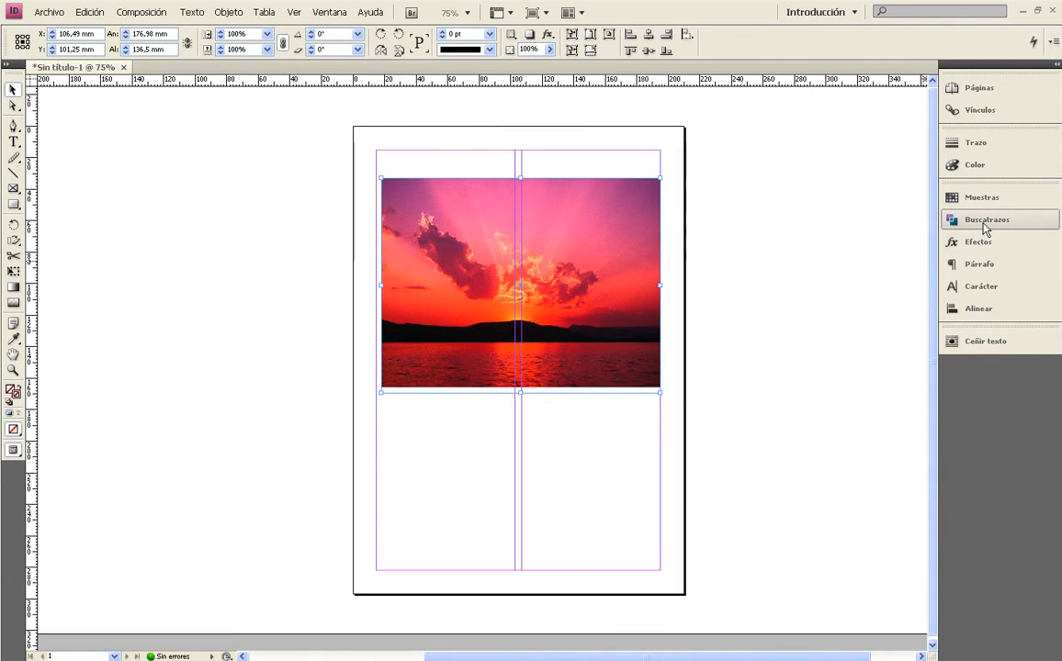
left_click(323, 18)
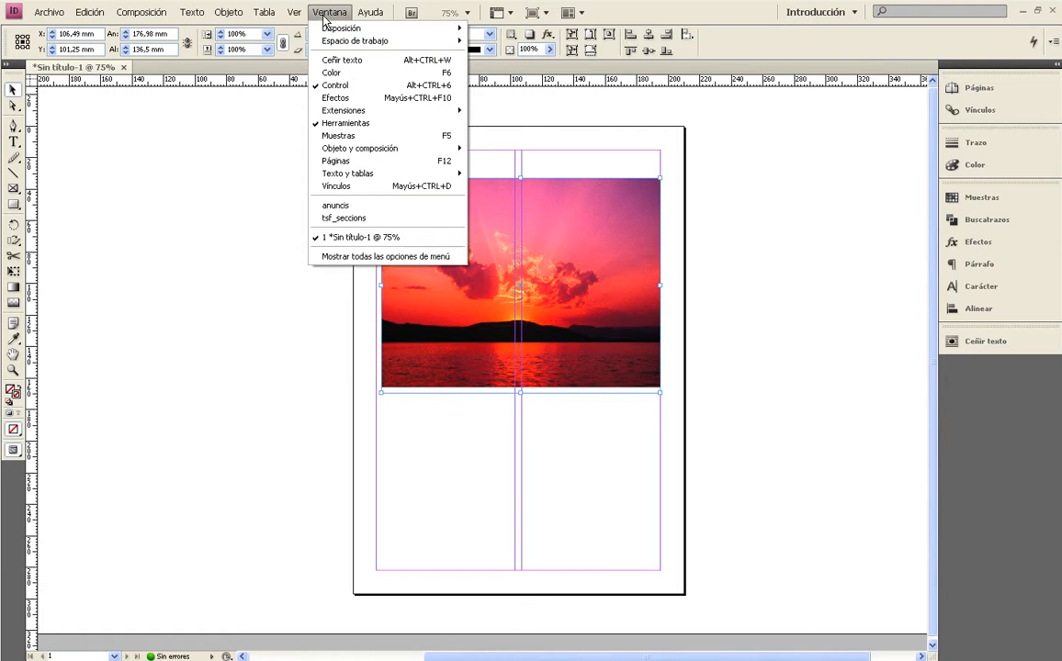
left_click(993, 221)
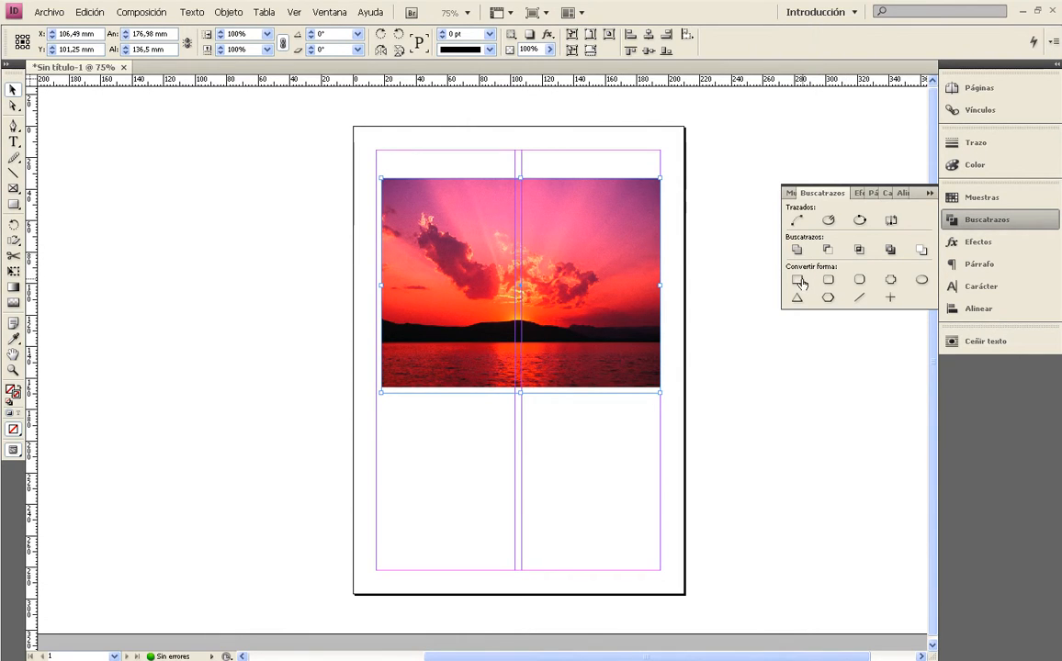
left_click(435, 165)
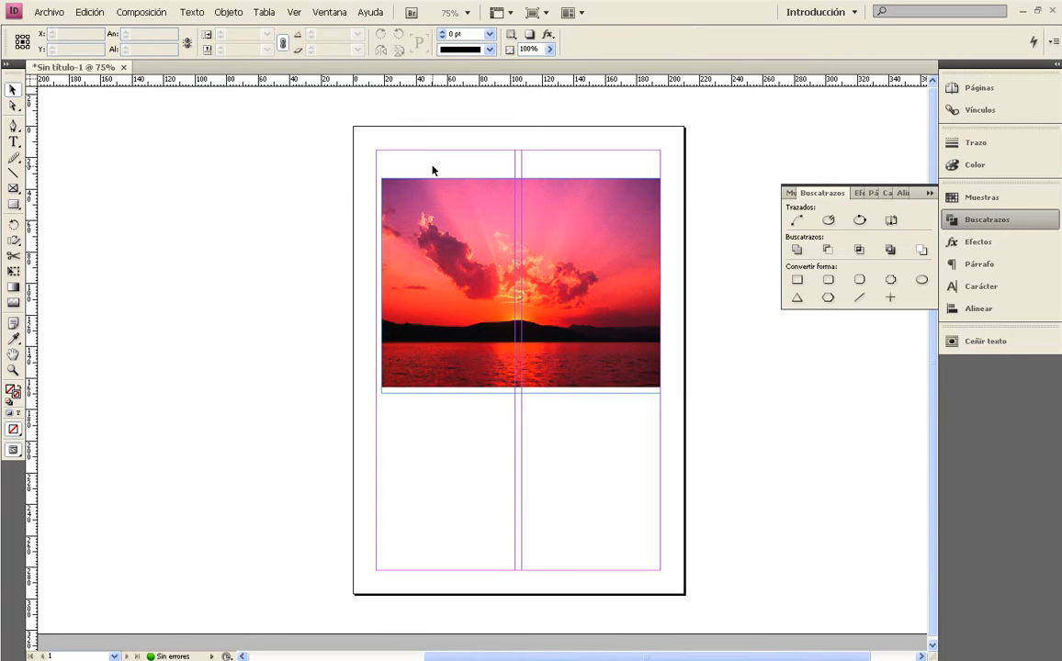
key("ctrl+equal")
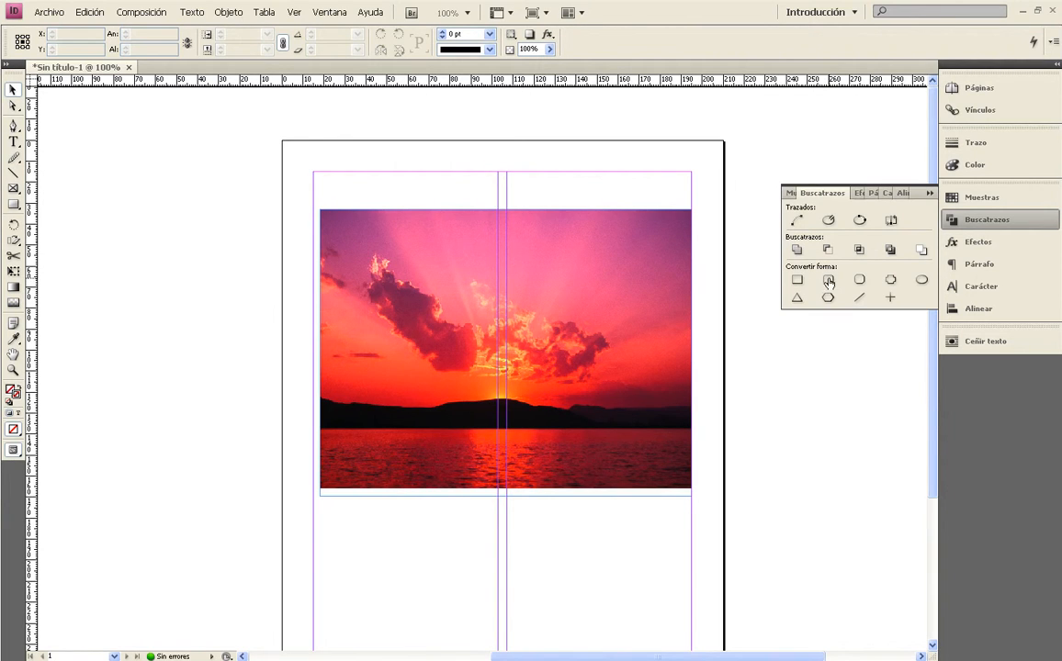
Try converting the picture frame to a rounded rectangle and to a bevelled rectangle.
left_click(628, 280)
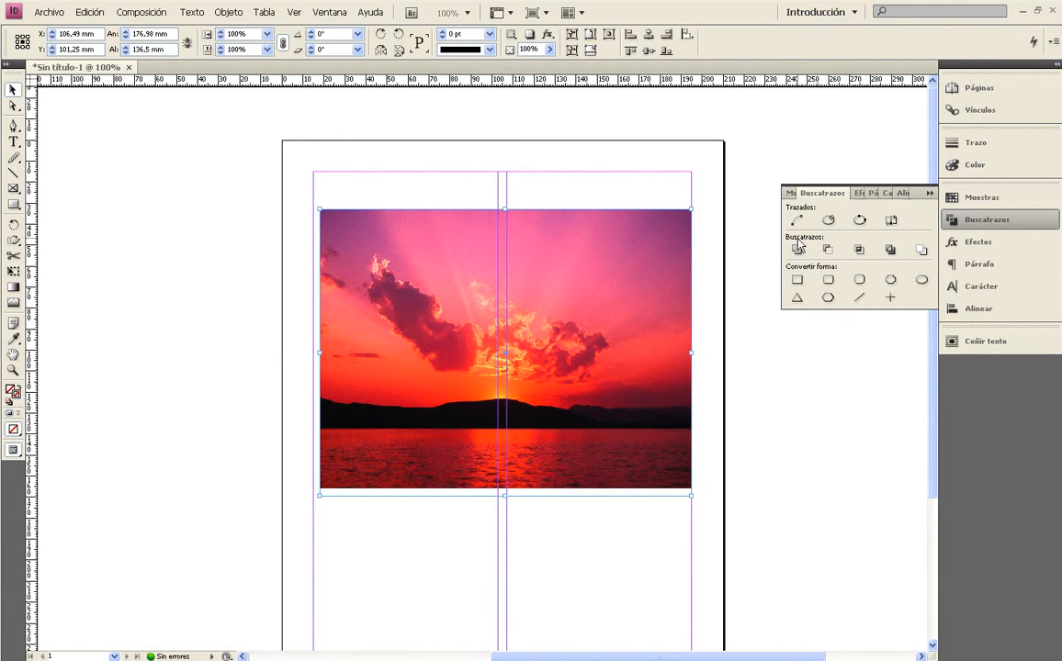
left_click(830, 281)
left_click(583, 193)
left_click(576, 234)
left_click(856, 280)
left_click(407, 173)
Convert the picture frame's shape to an ellipse.
left_click(388, 246)
left_click(921, 280)
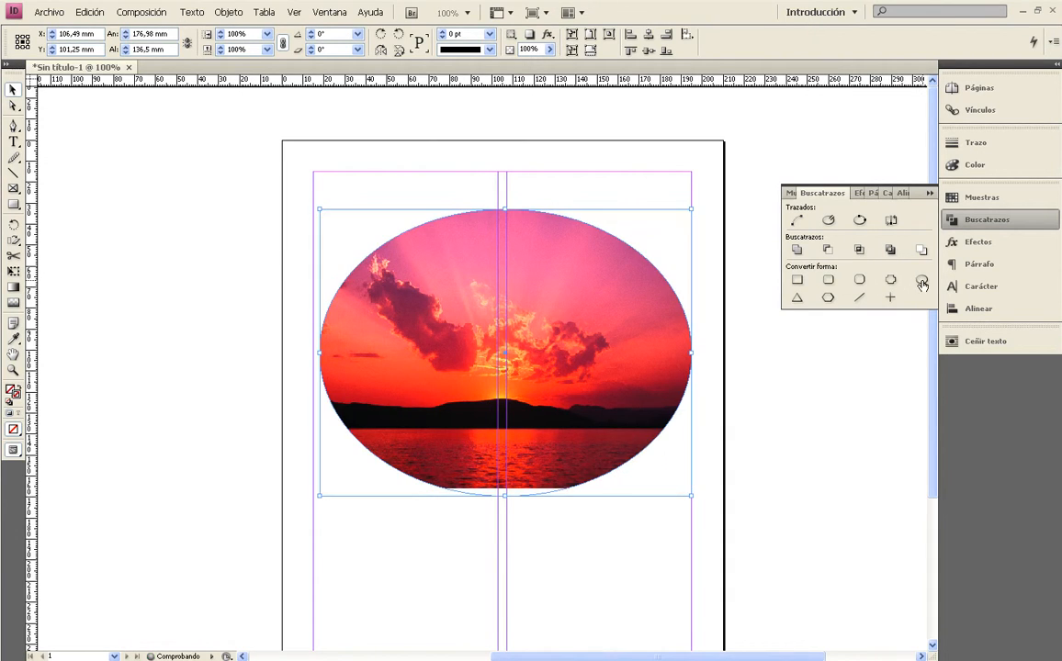
left_click(458, 195)
Reduce the elliptical frame's height to about 115.5 mm and refit the sunset picture proportionally.
left_click(466, 279)
left_click_drag(504, 496, 505, 450)
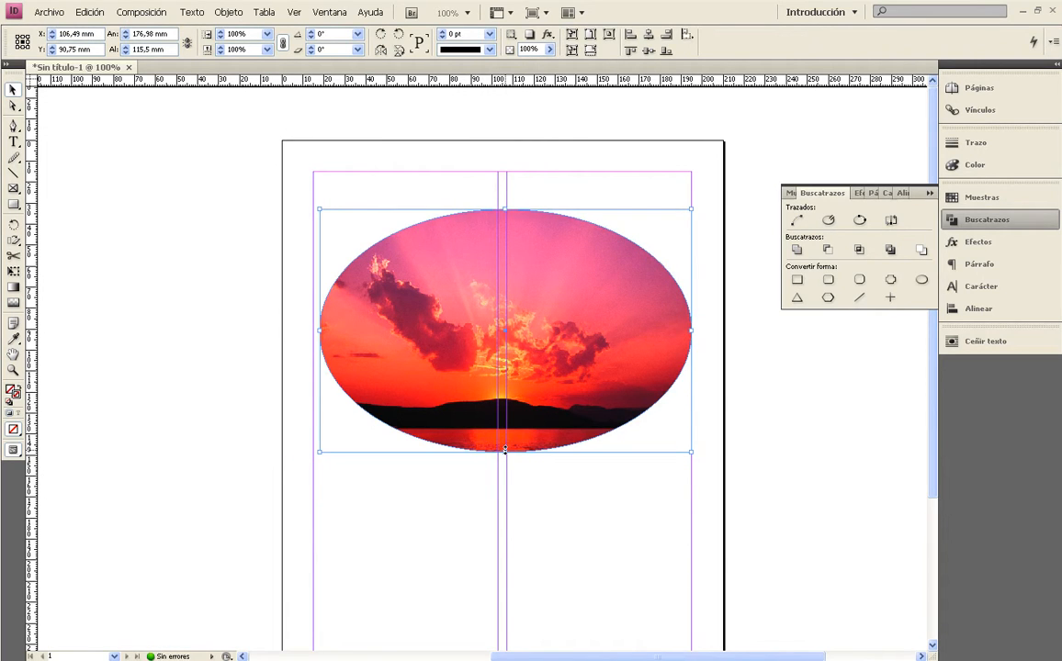
key("ctrl+alt+shift+e")
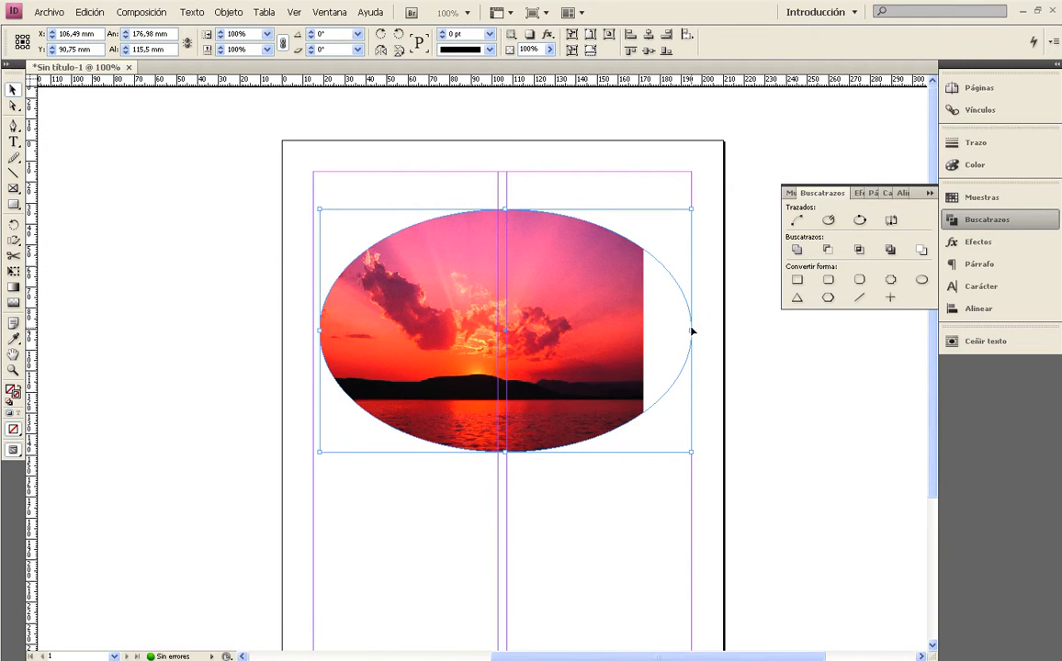
Narrow the elliptical frame to about 130.7 mm wide.
left_click_drag(691, 330, 593, 331)
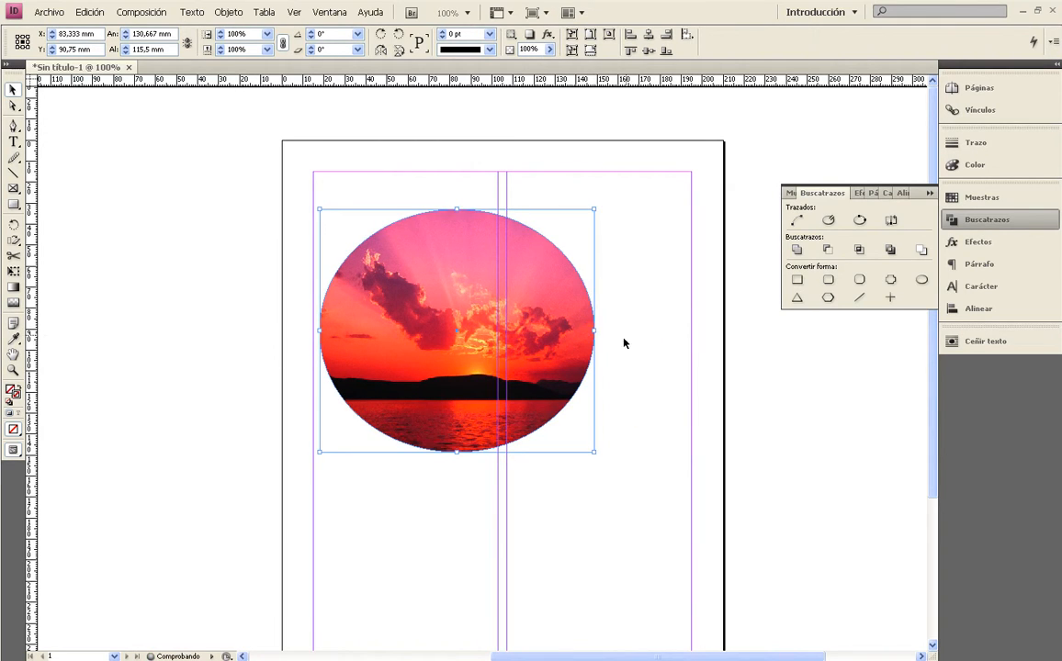
left_click(621, 306)
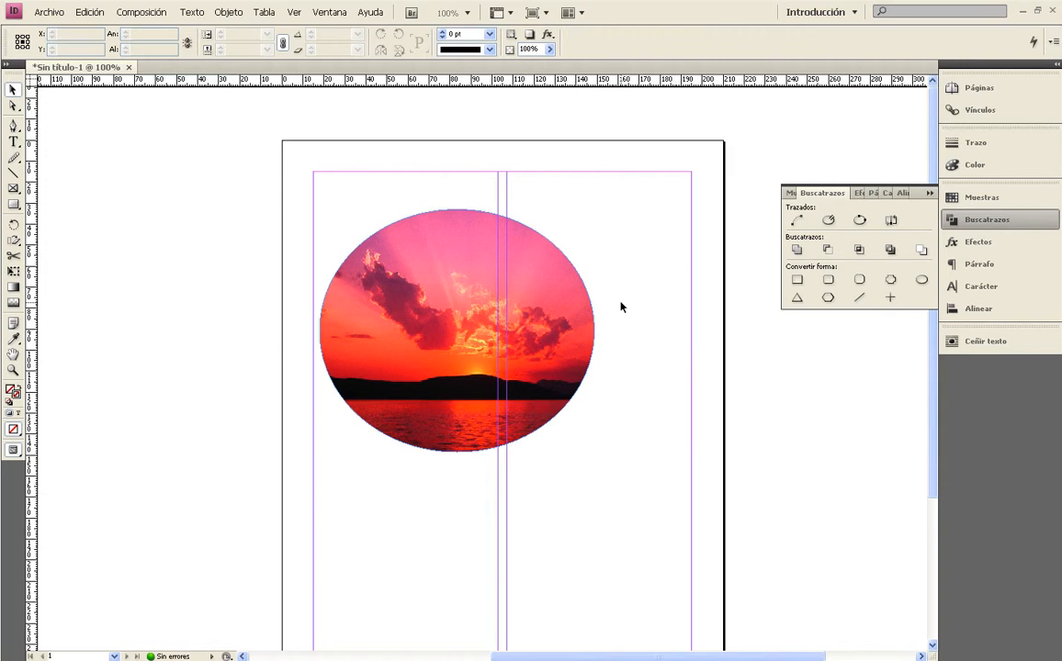
Apply the [Negro] swatch to the elliptical frame's stroke.
left_click(497, 318)
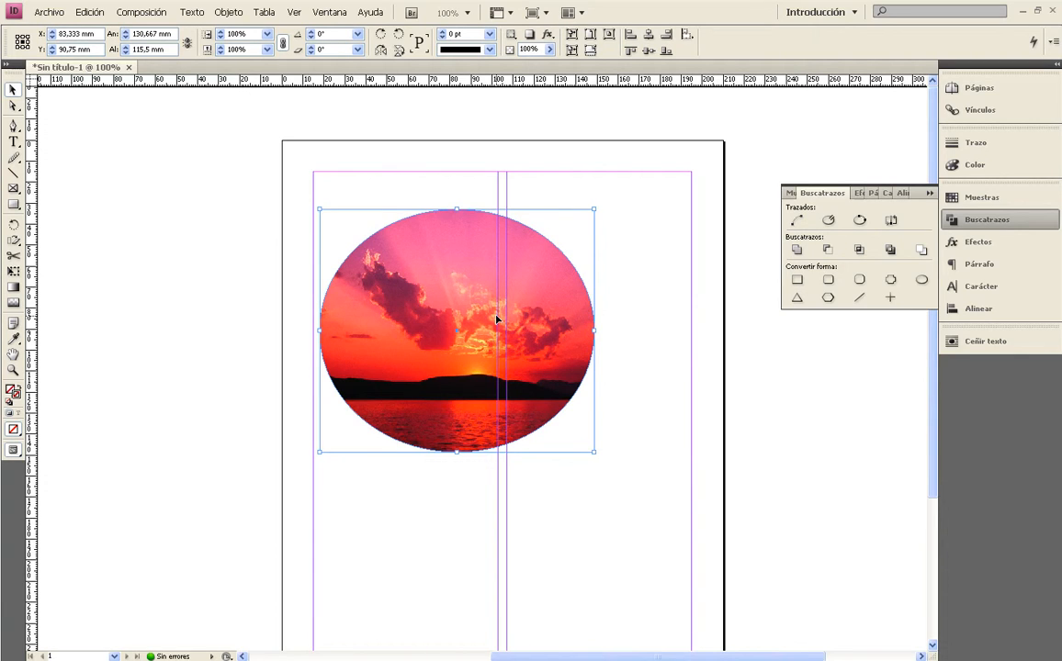
left_click(975, 198)
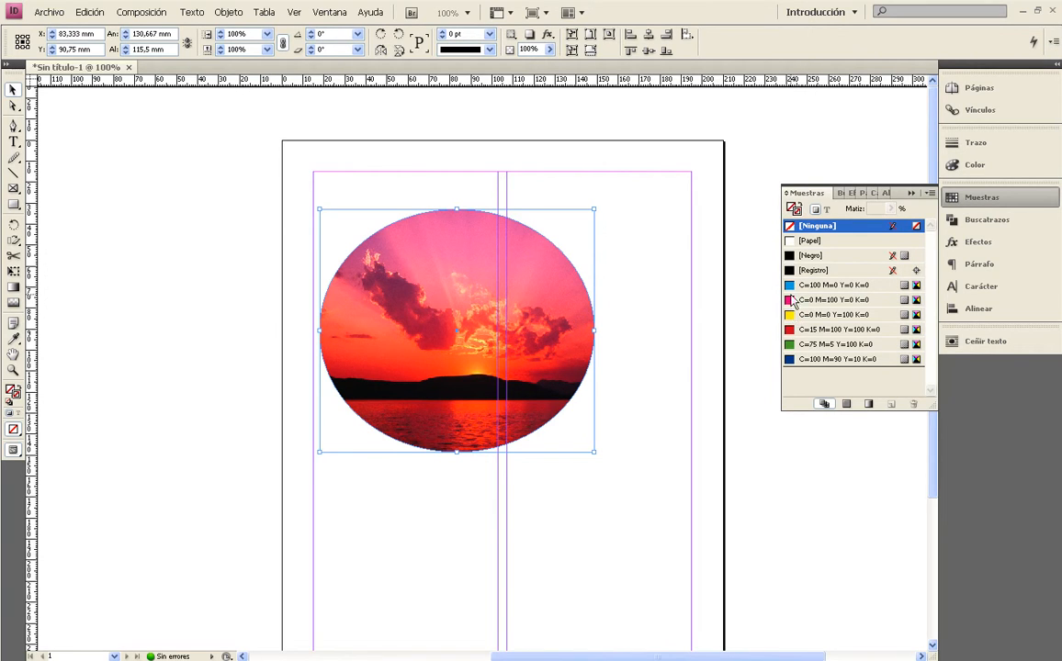
left_click(795, 255)
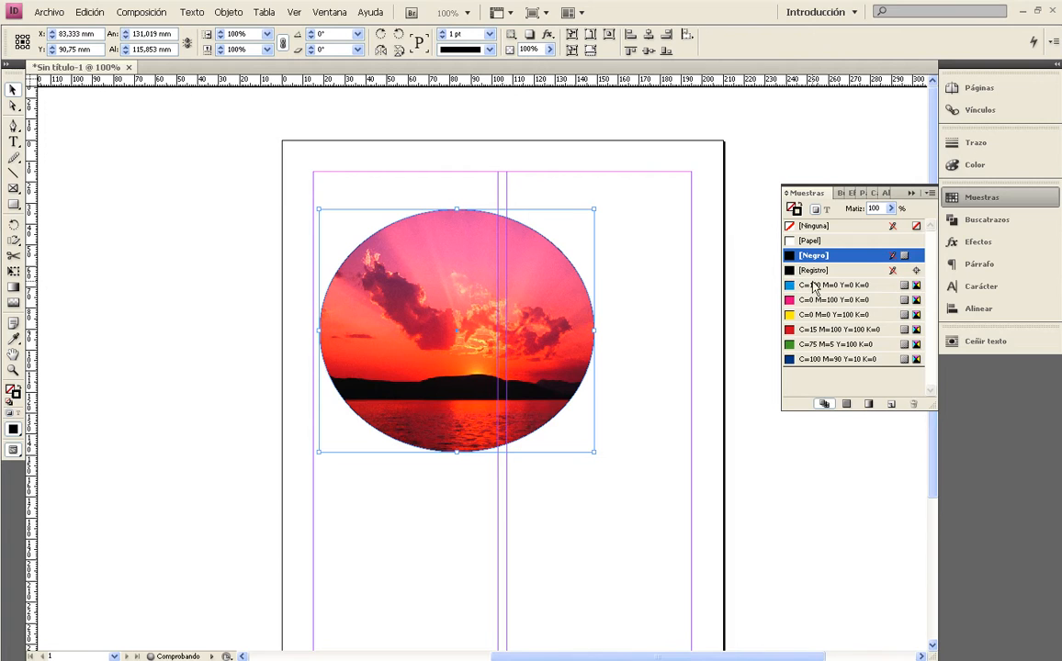
Set the elliptical frame's stroke weight to 9 pt.
left_click(975, 147)
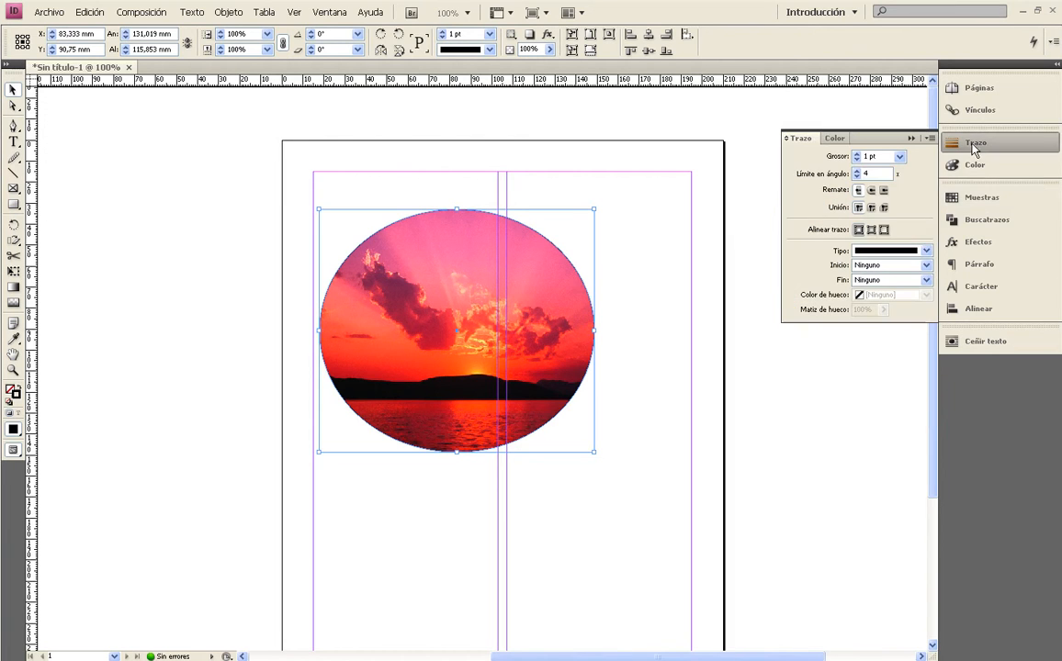
left_click(857, 153)
left_click(857, 153)
left_click(857, 154)
left_click(856, 153)
left_click(599, 297)
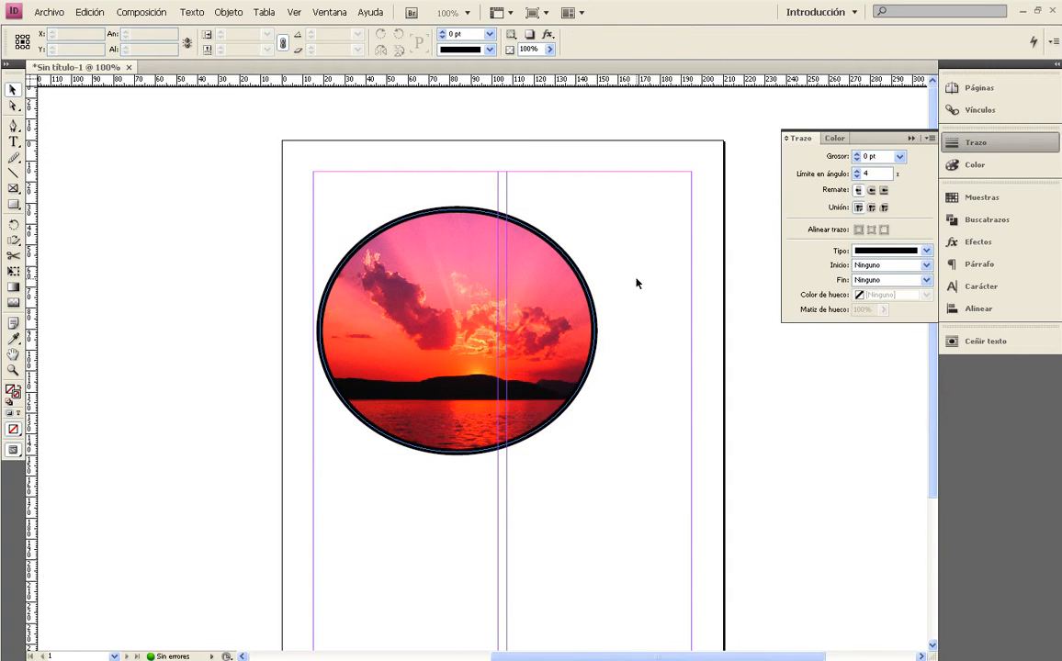
Move the outlined picture to about X 93.9 mm, Y 103.3 mm and check the page in preview mode without guides.
left_click_drag(493, 310, 515, 337)
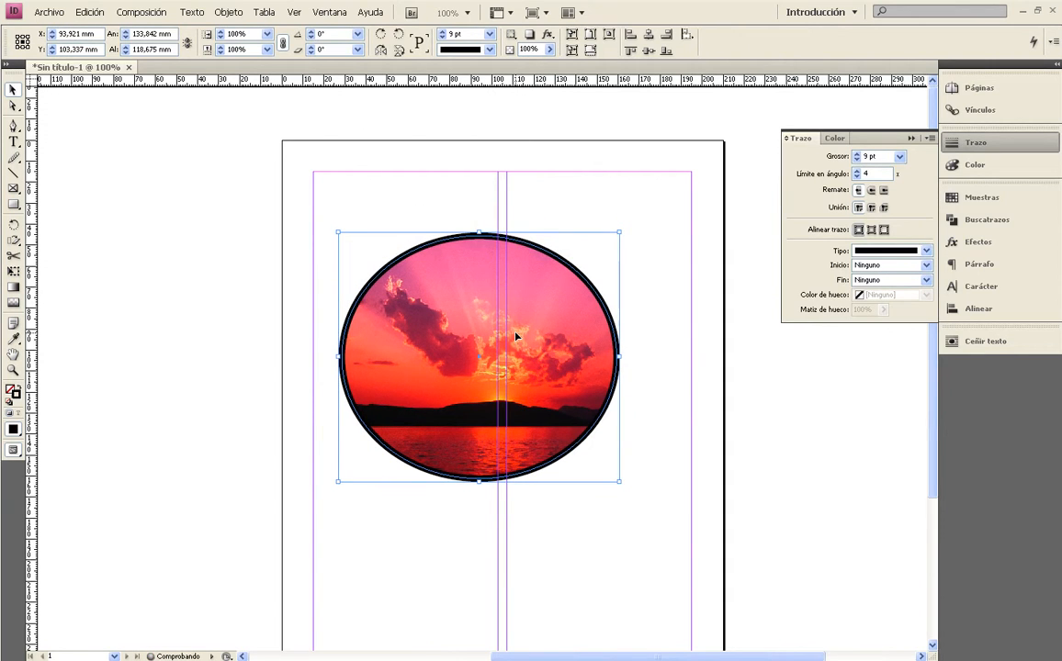
left_click(526, 209)
key("w")
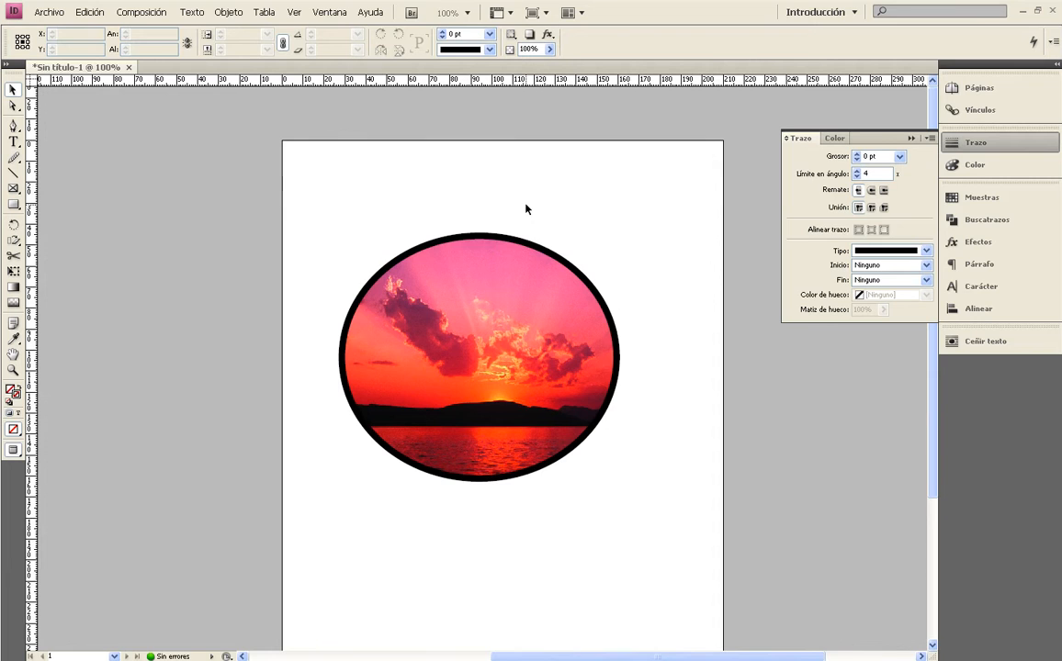
key("w")
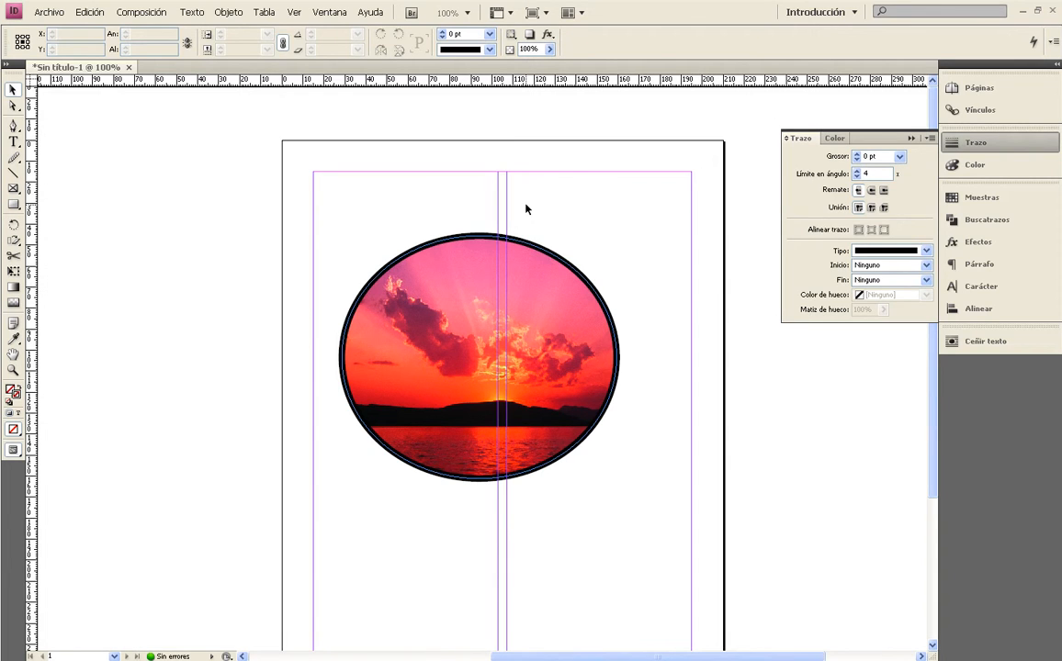
left_click(497, 327)
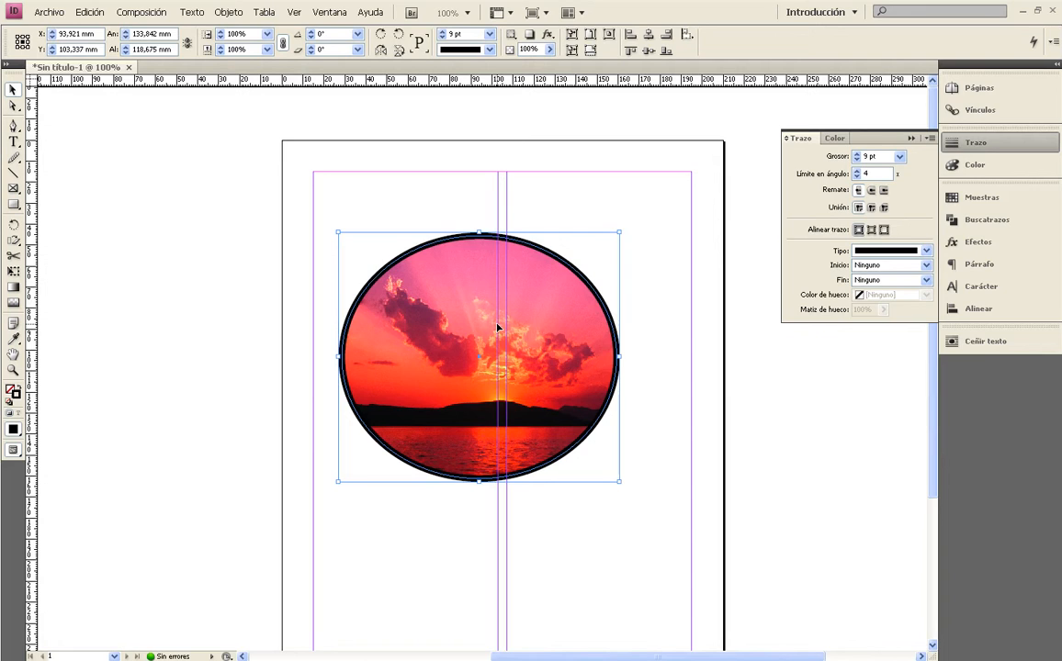
left_click(657, 296)
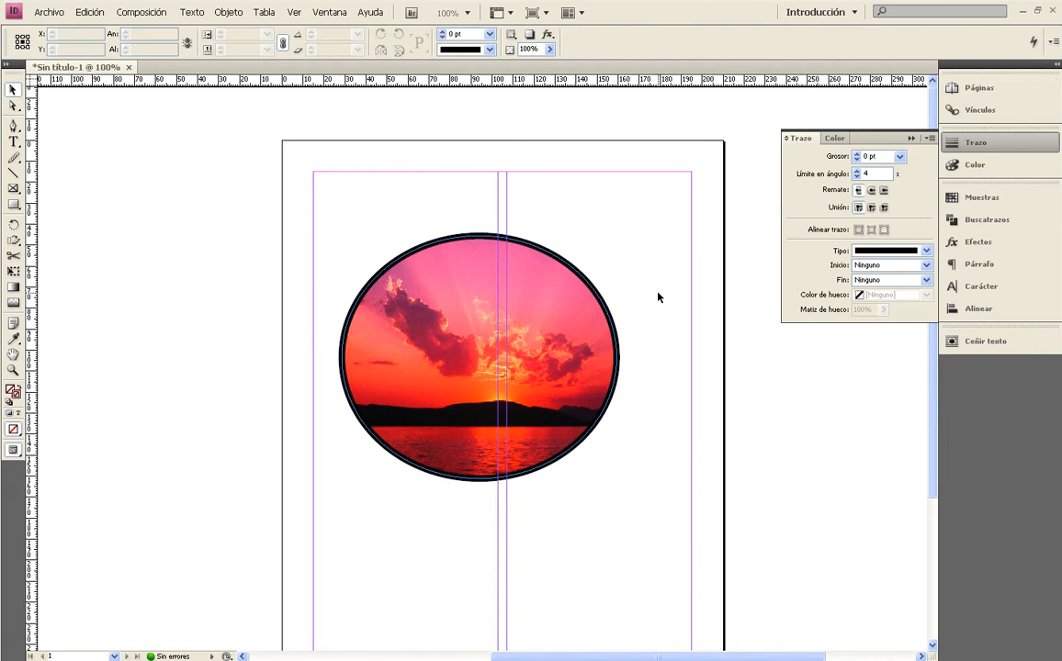